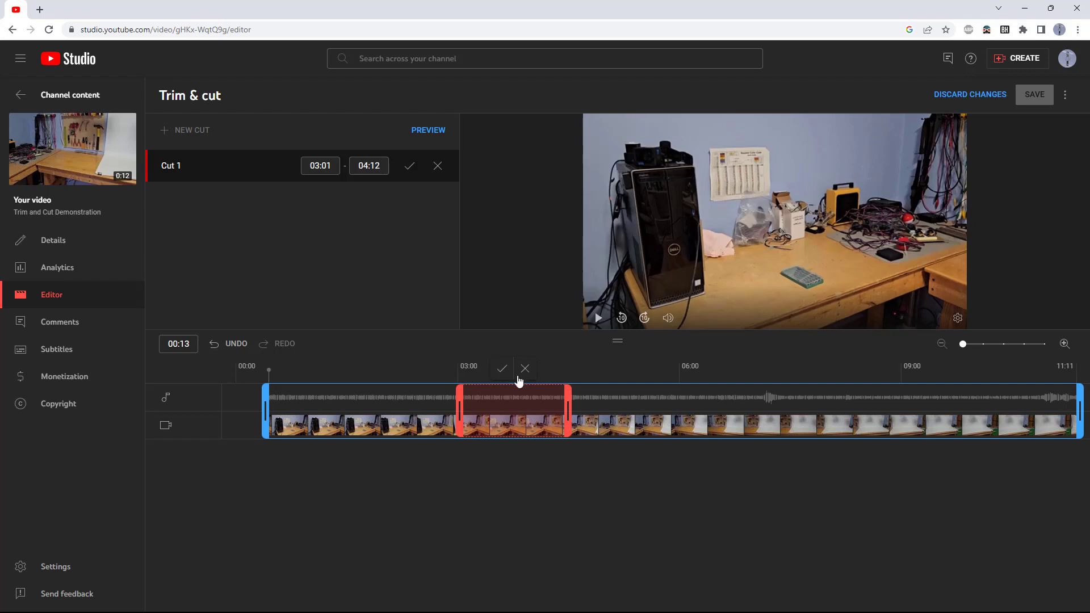
Move Cut 1's start on the timeline from 03:01 to 03:17.
left_click_drag(460, 408, 499, 407)
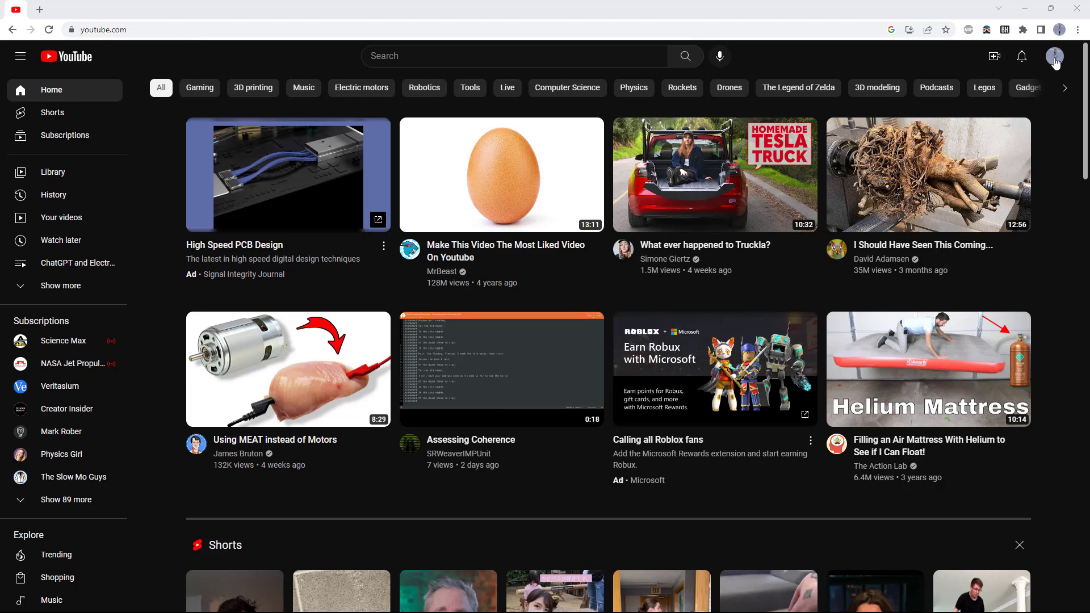
Switch to YouTube Studio from the account menu, opening and dismissing the Upload videos dialog.
left_click(1054, 59)
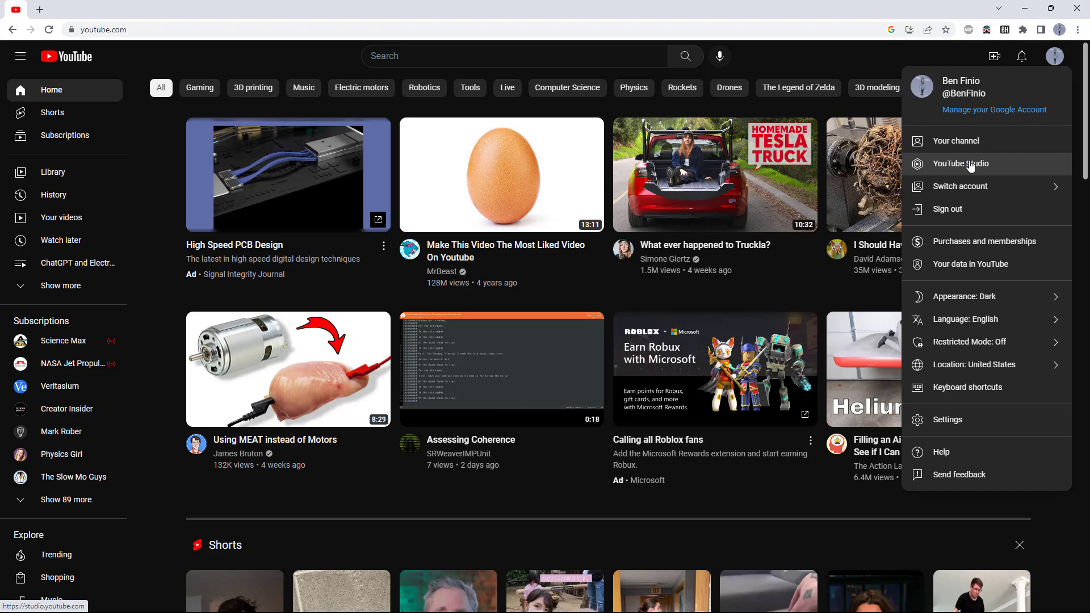
left_click(971, 164)
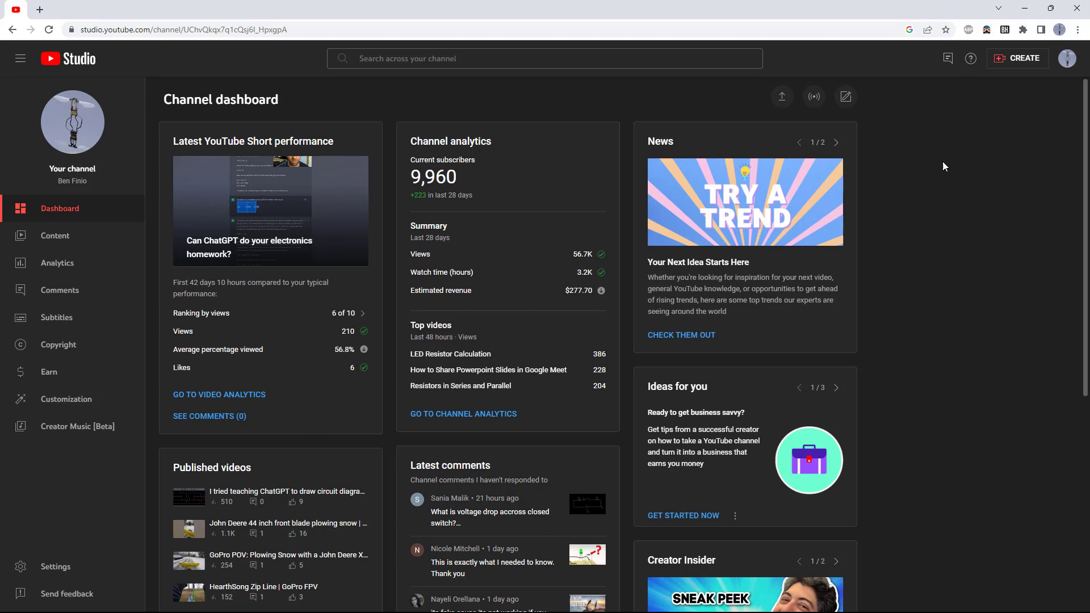
left_click(1003, 66)
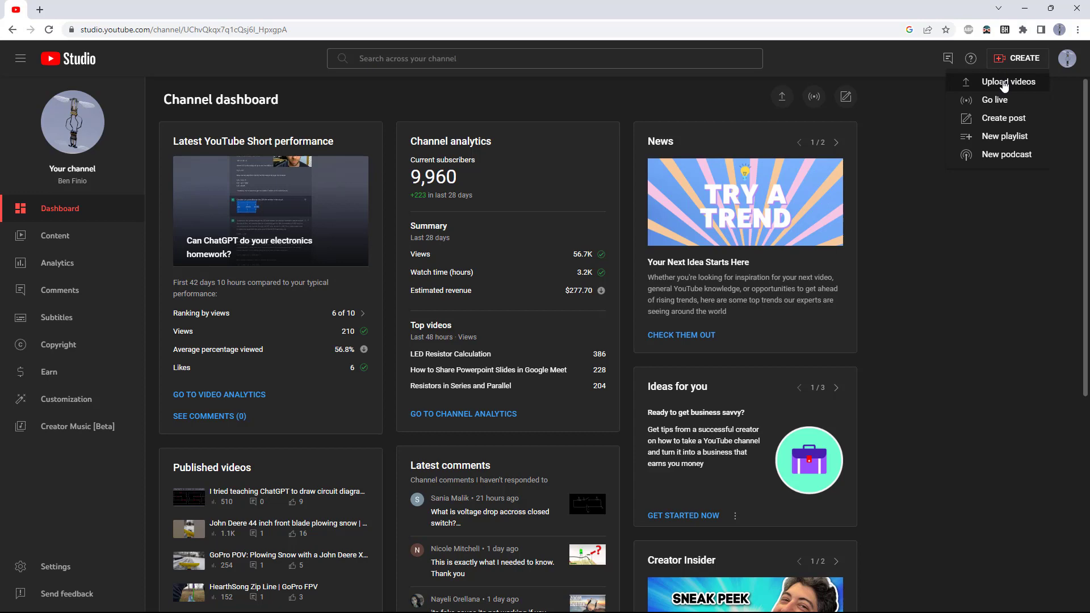
left_click(1004, 83)
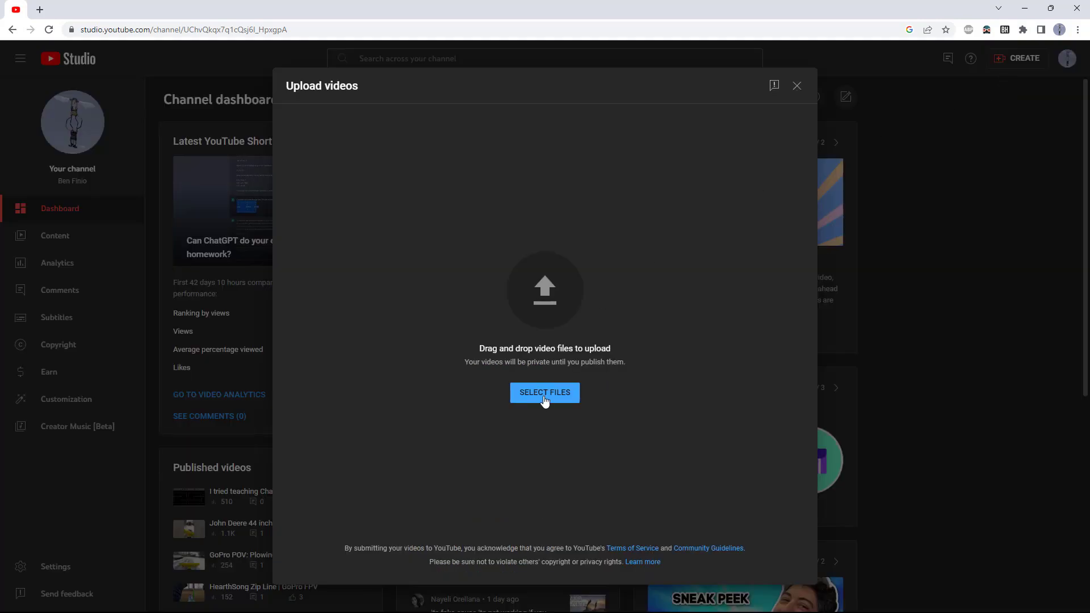
left_click(797, 86)
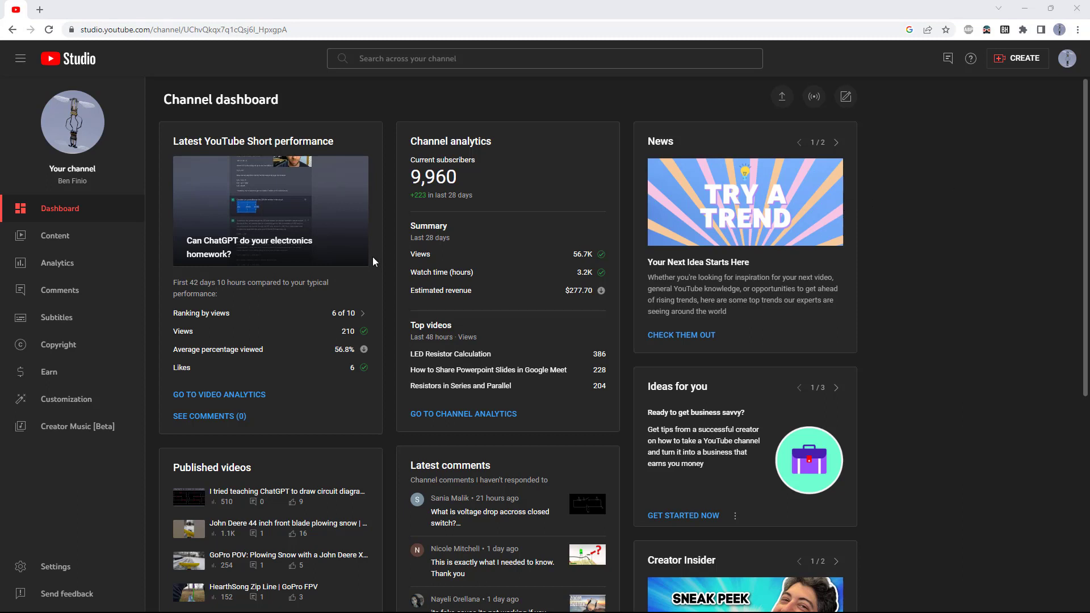
Go to Content and check Trim and Cut Demonstration's visibility choices, keeping it Unlisted.
left_click(84, 244)
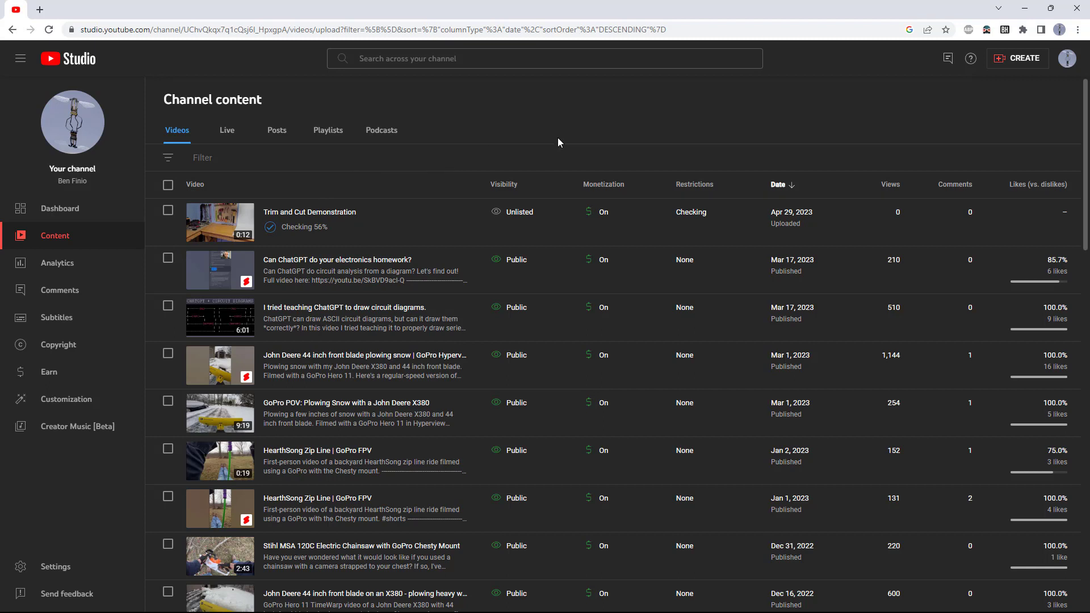
mouse_move(510, 188)
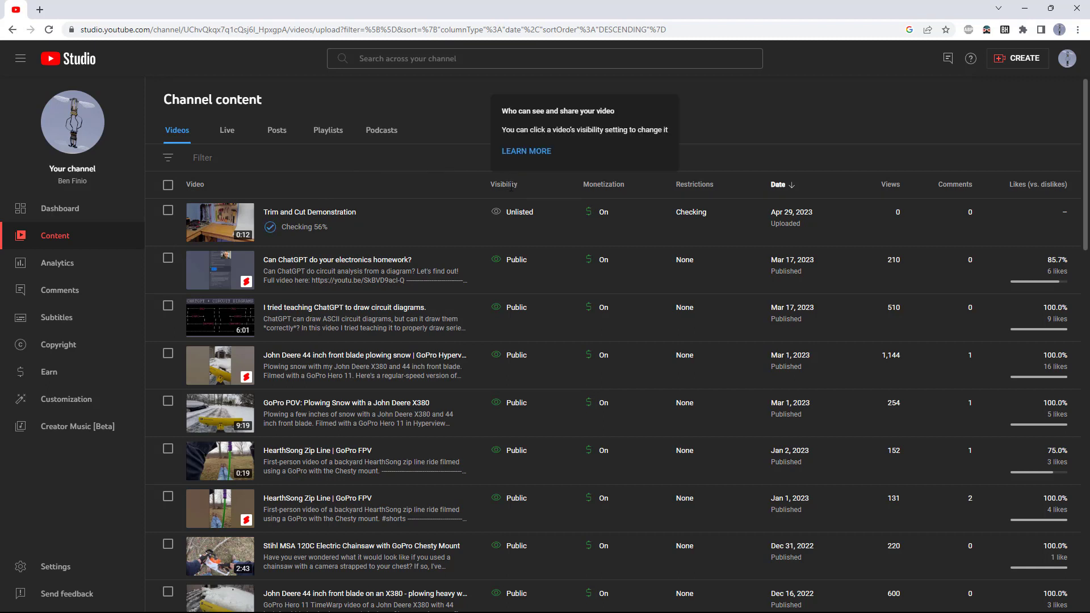
mouse_move(523, 214)
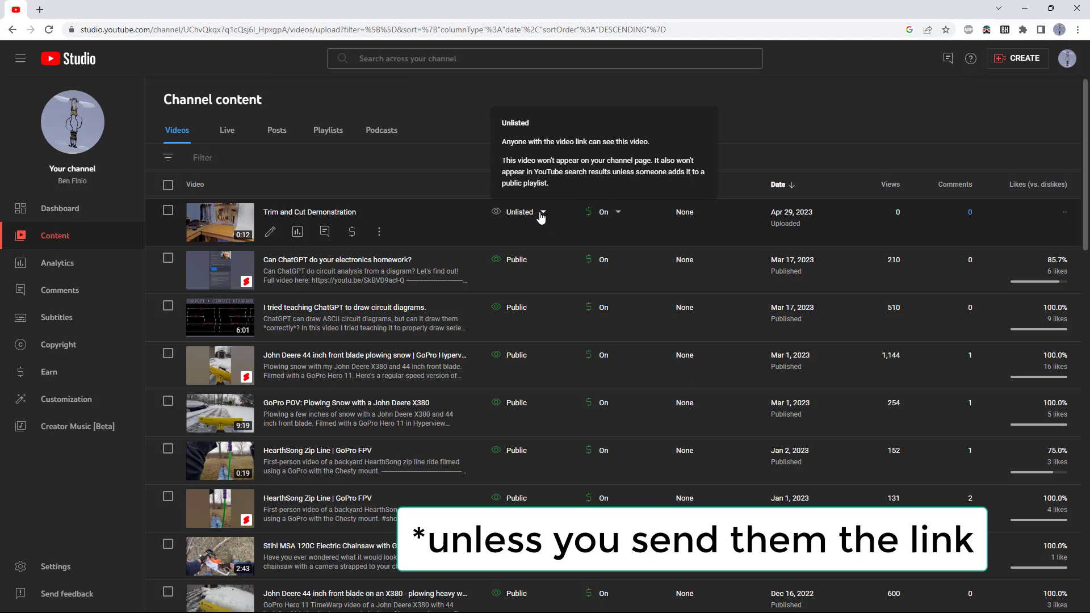
left_click(542, 213)
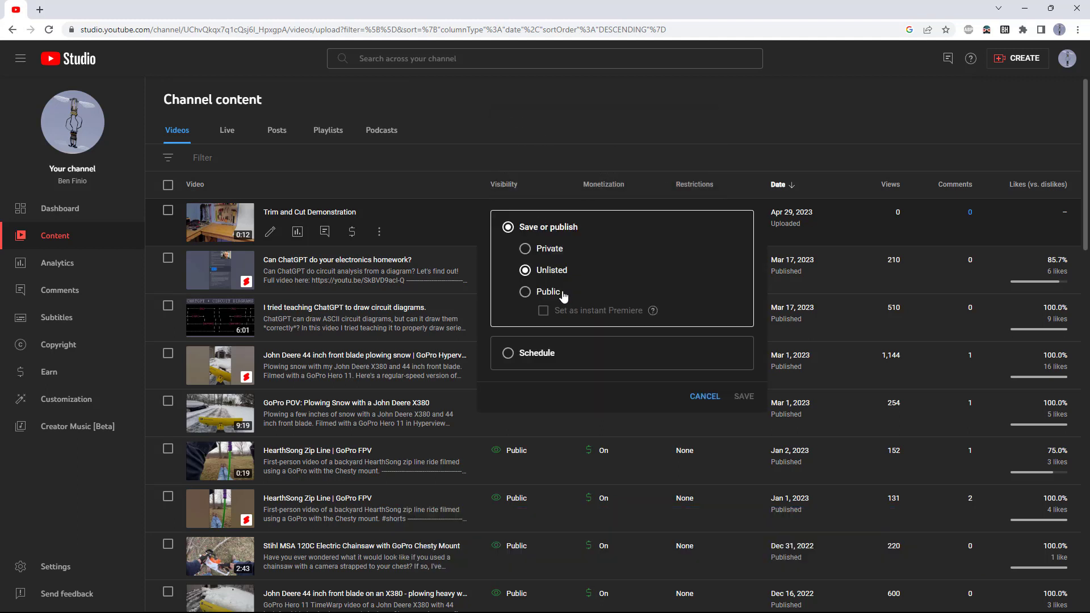
left_click(704, 397)
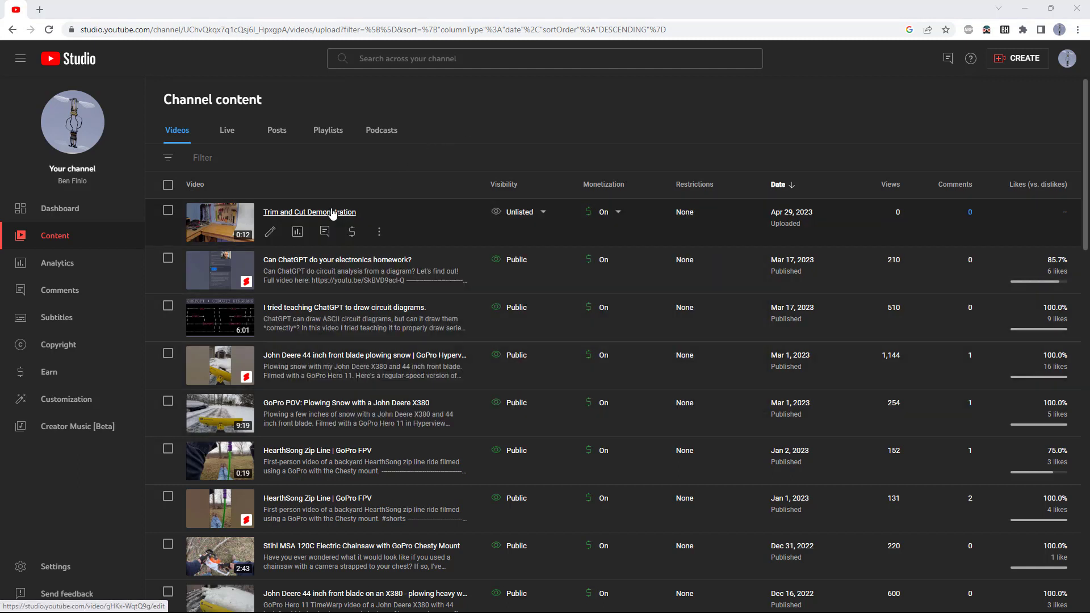
Open Trim and Cut Demonstration's details, go to Editor, and start Trim & cut.
left_click(270, 235)
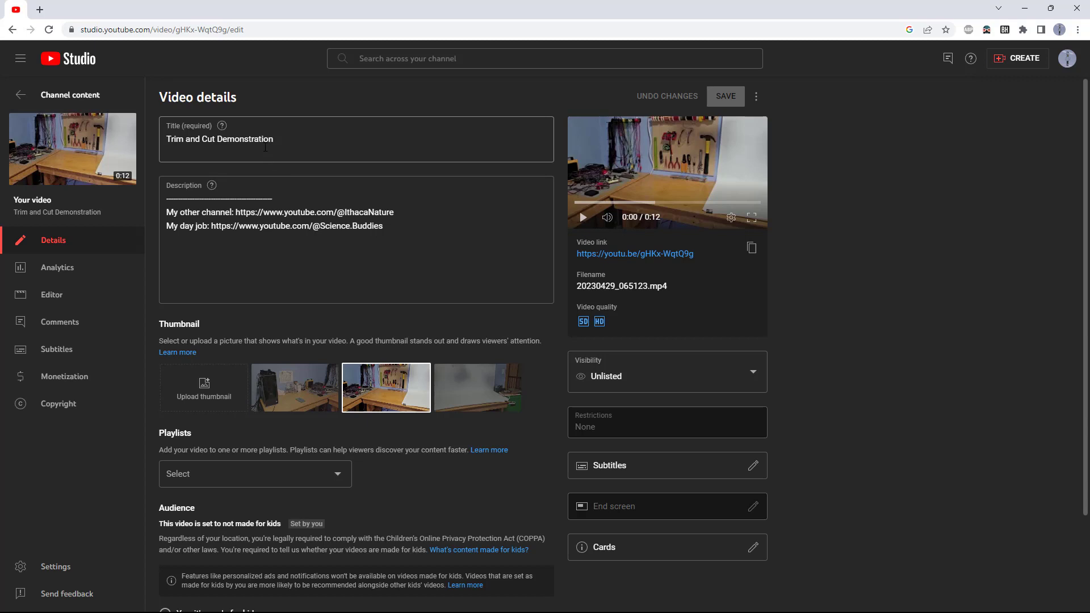
left_click(62, 301)
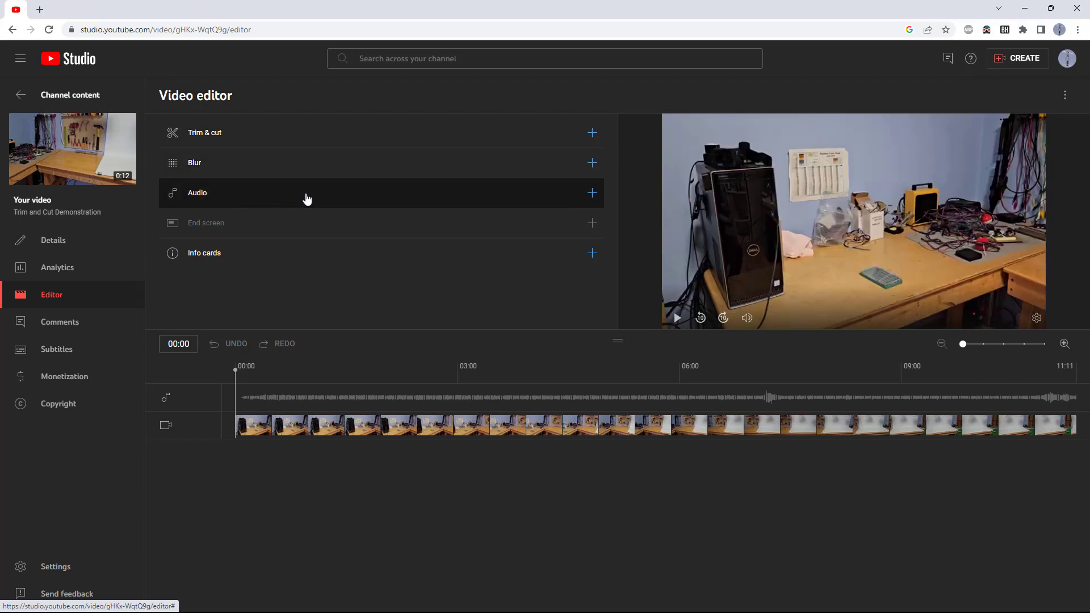
left_click(245, 135)
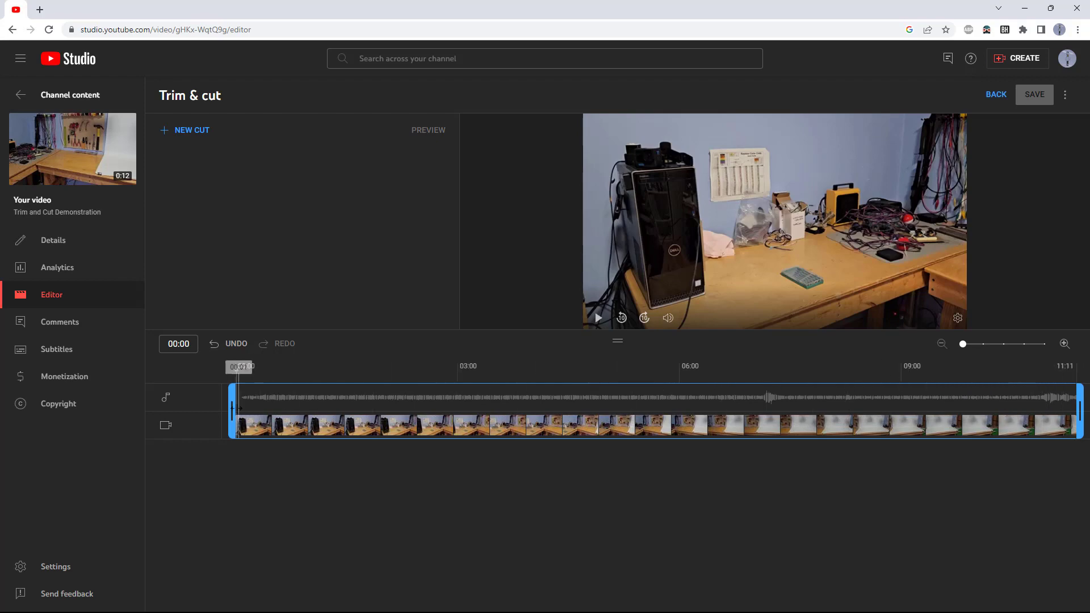
Trim the start to 01:17, then preview footage at the end, 06:20, 08:10, 09:10 and 02:13.
left_click_drag(231, 409, 353, 408)
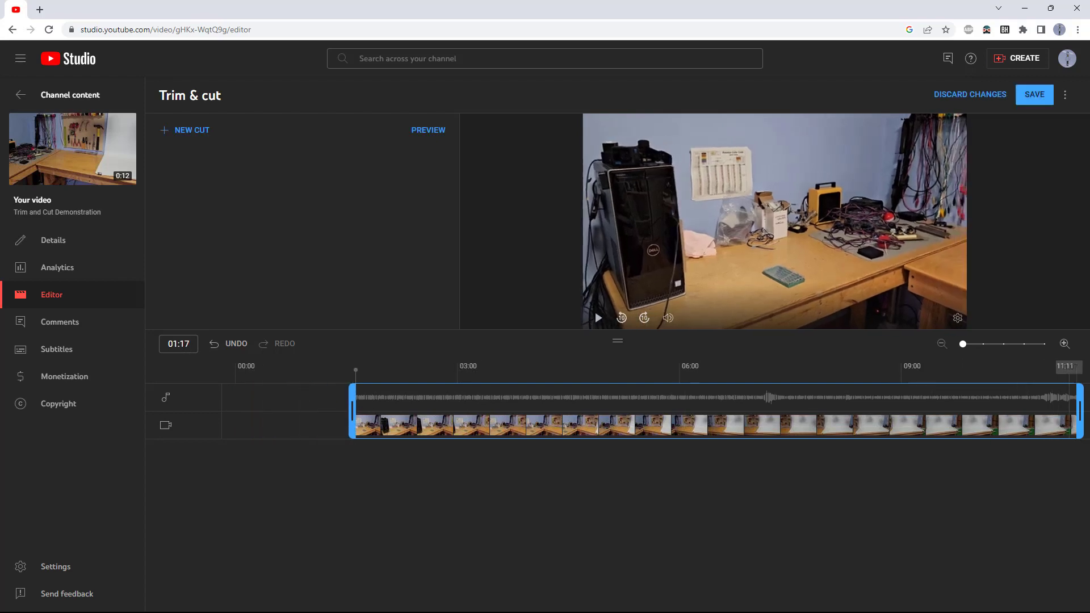
left_click(1079, 410)
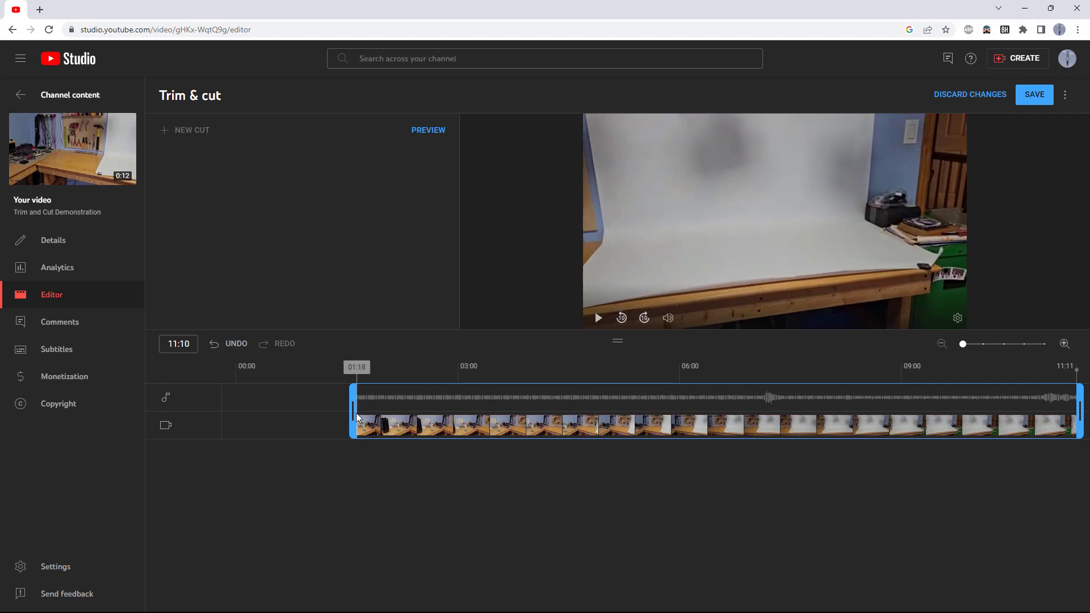
left_click(732, 367)
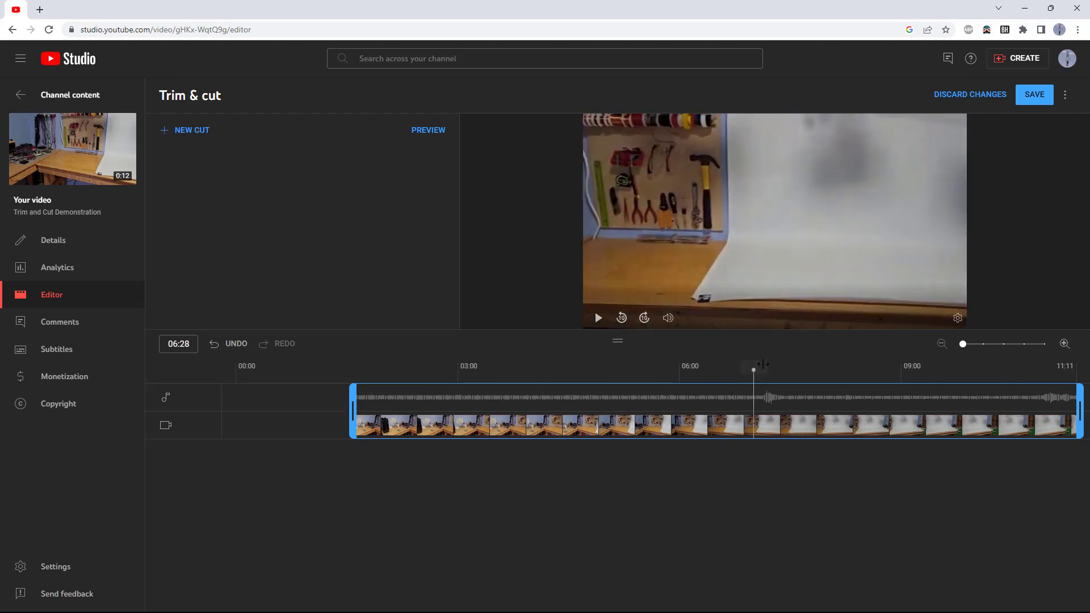
left_click(856, 366)
left_click(942, 366)
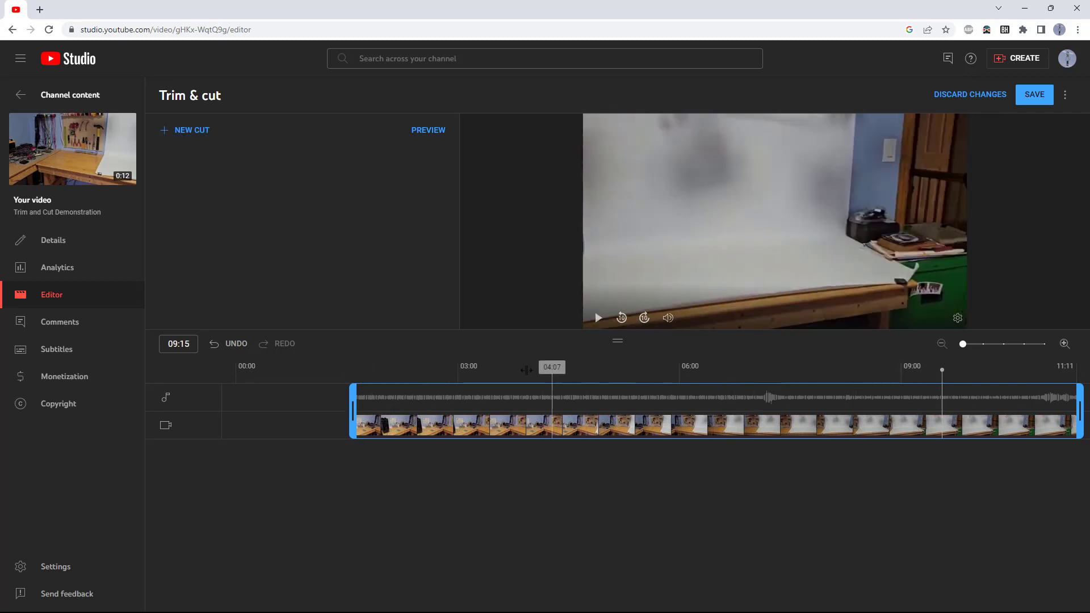
left_click(418, 366)
left_click(598, 318)
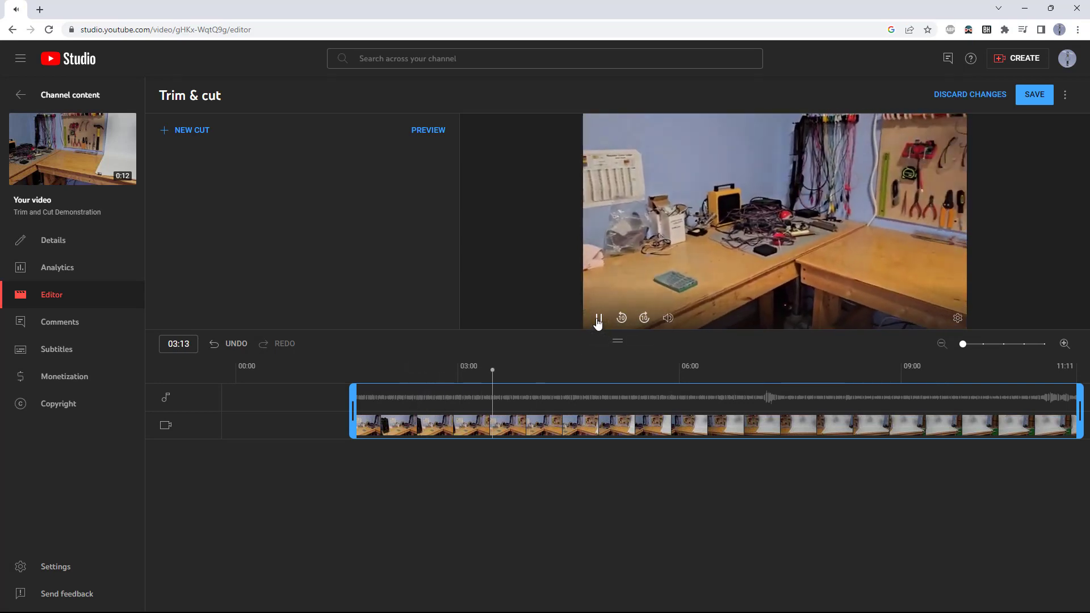
left_click(598, 318)
left_click(644, 319)
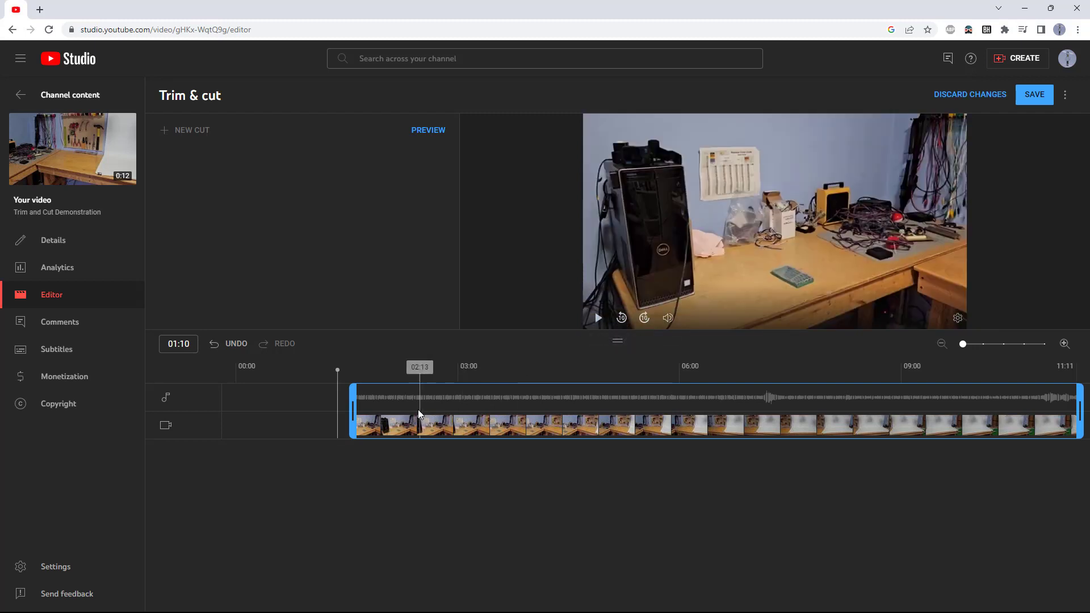
Pull the start trim back to about 00:17 and cut the last couple of minutes off the end.
left_click_drag(352, 414, 275, 414)
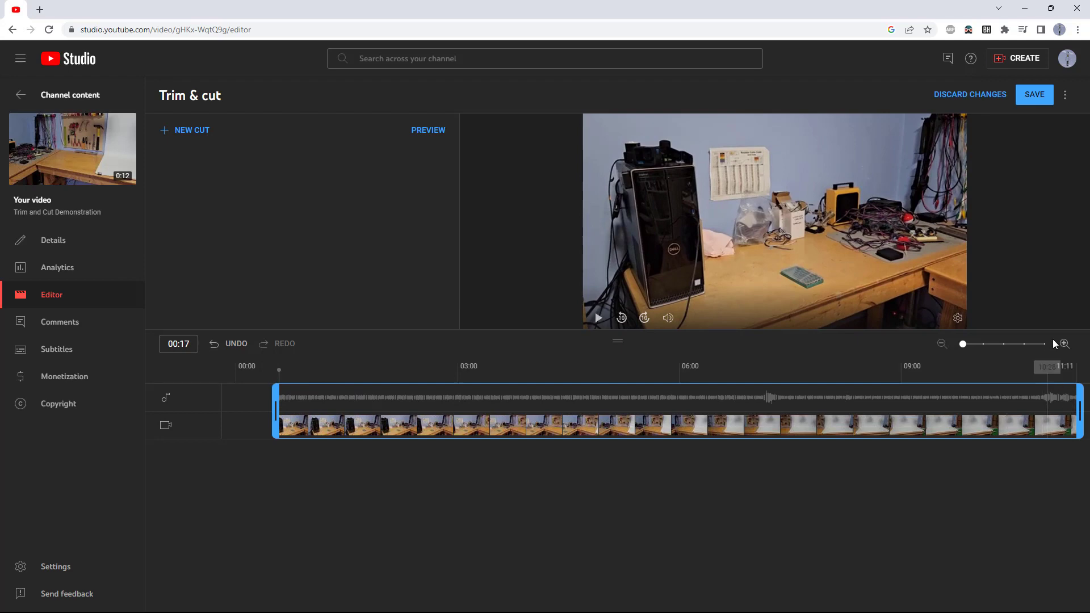
left_click_drag(1080, 401, 949, 401)
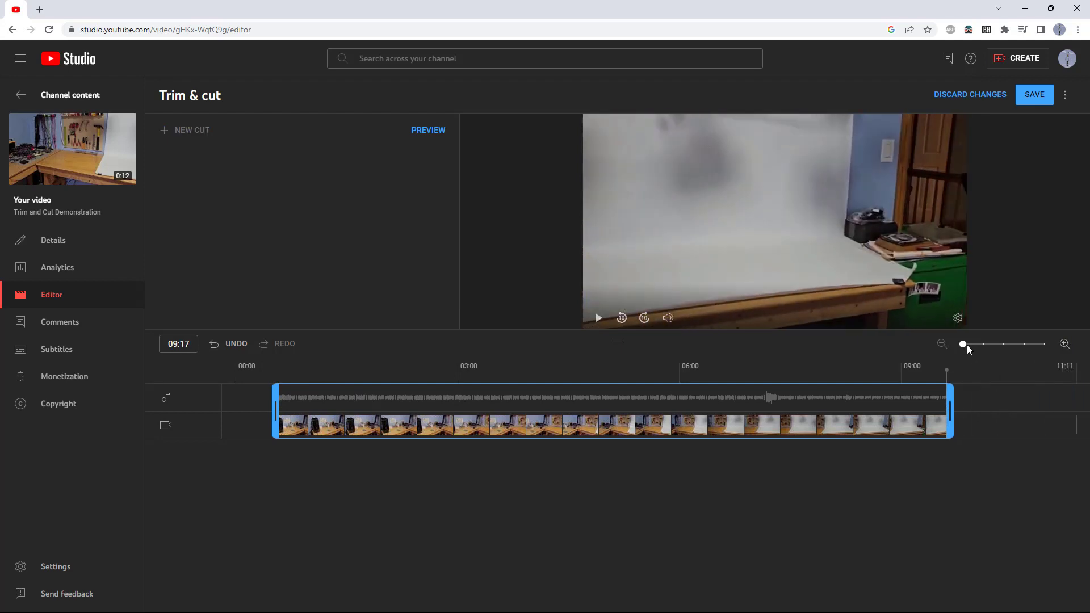
left_click(1065, 344)
left_click(1065, 344)
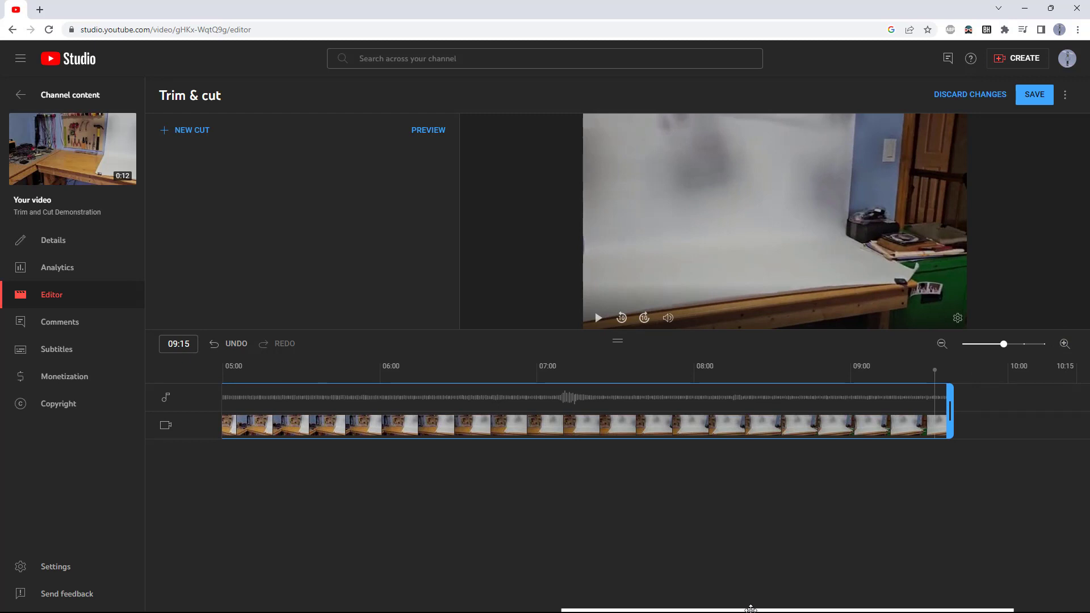
left_click_drag(750, 609, 313, 610)
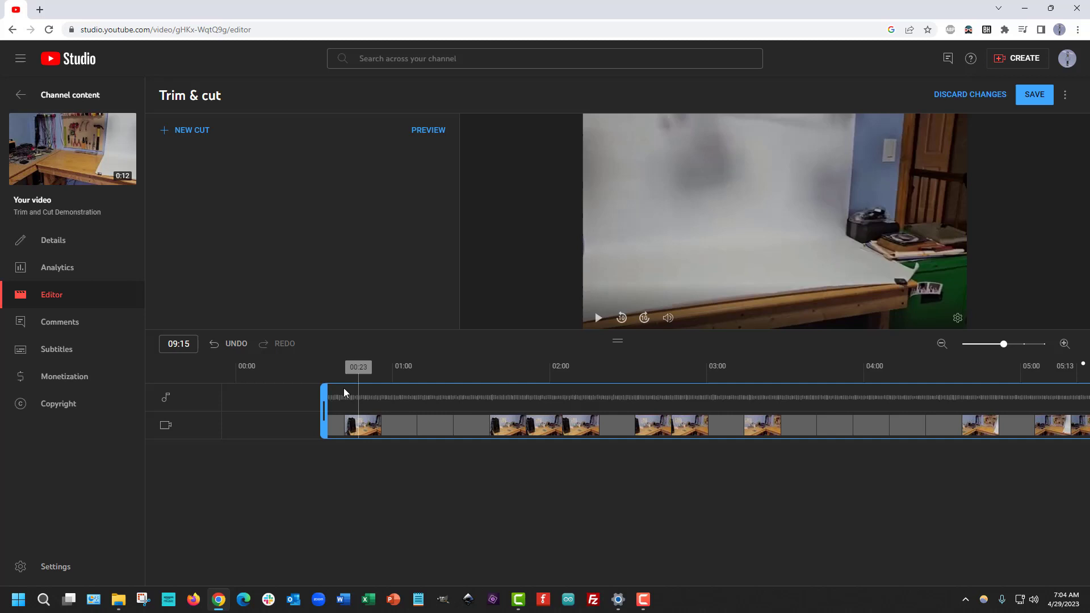
left_click(330, 374)
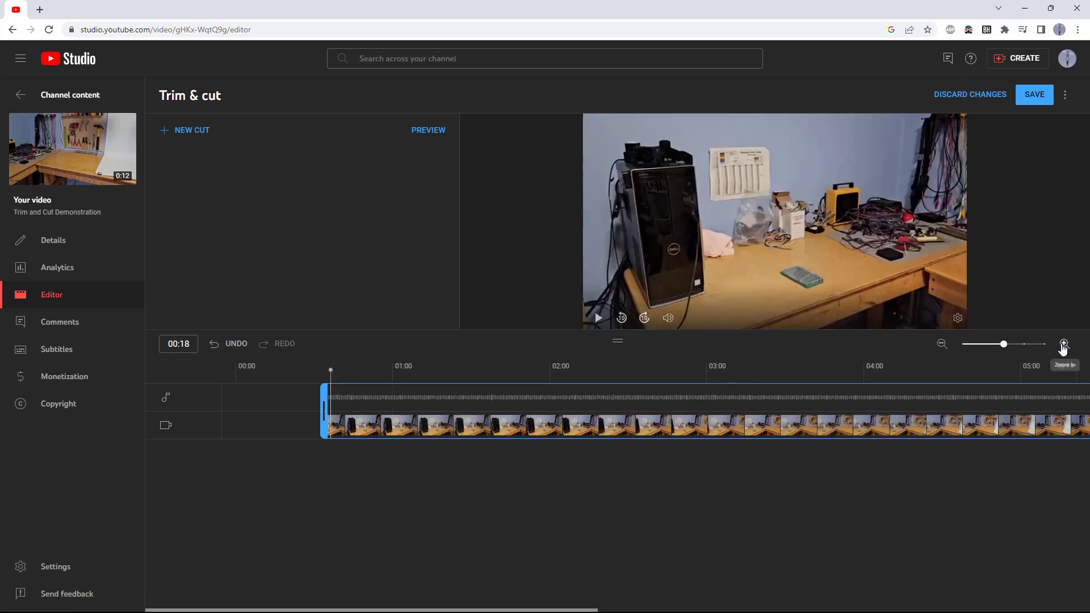
Zoom in fully to fine-tune the start trim to 00:20, then zoom back out to the whole timeline.
left_click(1063, 345)
left_click(1063, 345)
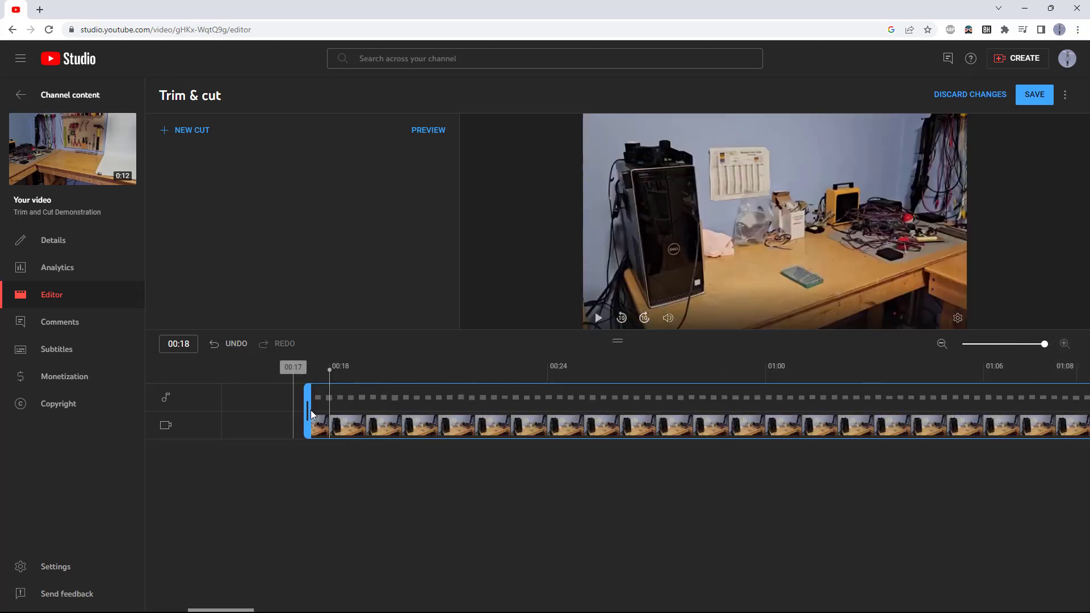
left_click_drag(304, 410, 411, 410)
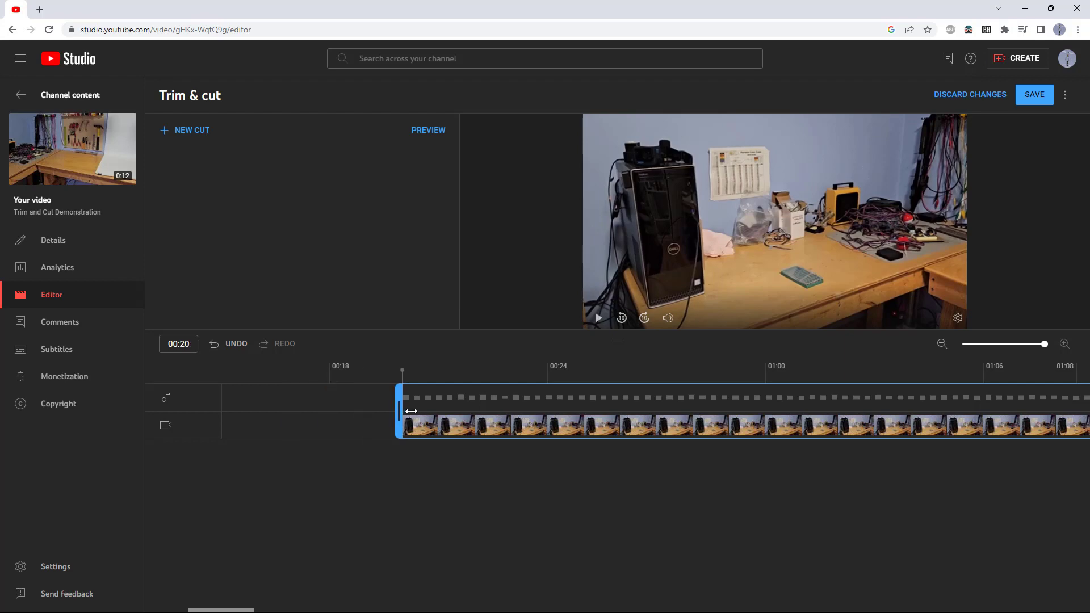
left_click(942, 345)
left_click(941, 345)
left_click(940, 345)
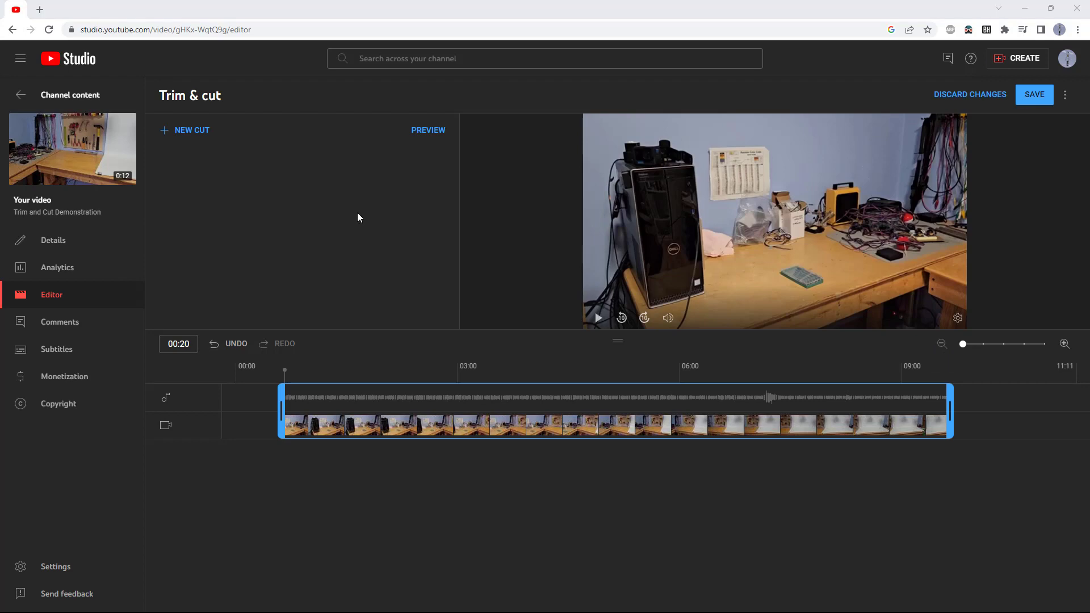
Add and confirm a new cut from 04:05 to 04:15, then place the playhead at 03:27.
left_click(189, 134)
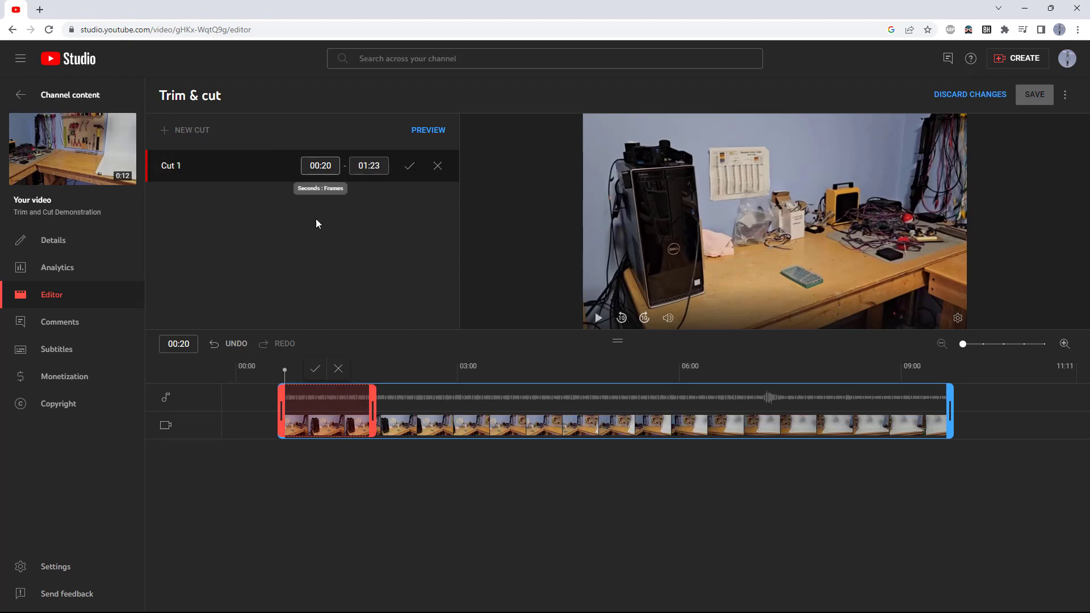
left_click_drag(373, 410, 526, 410)
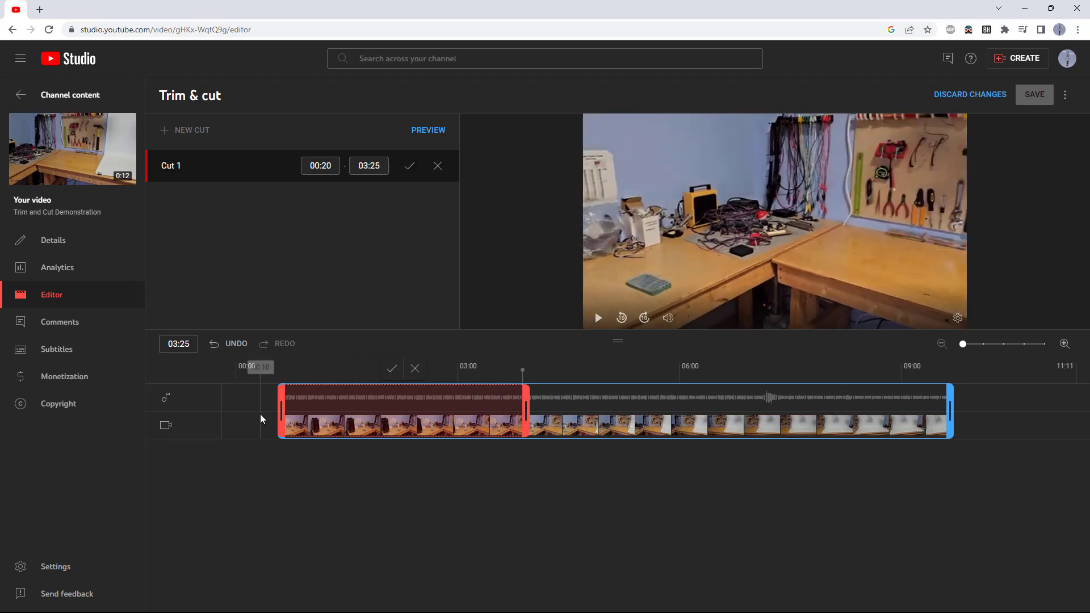
left_click_drag(281, 412, 498, 401)
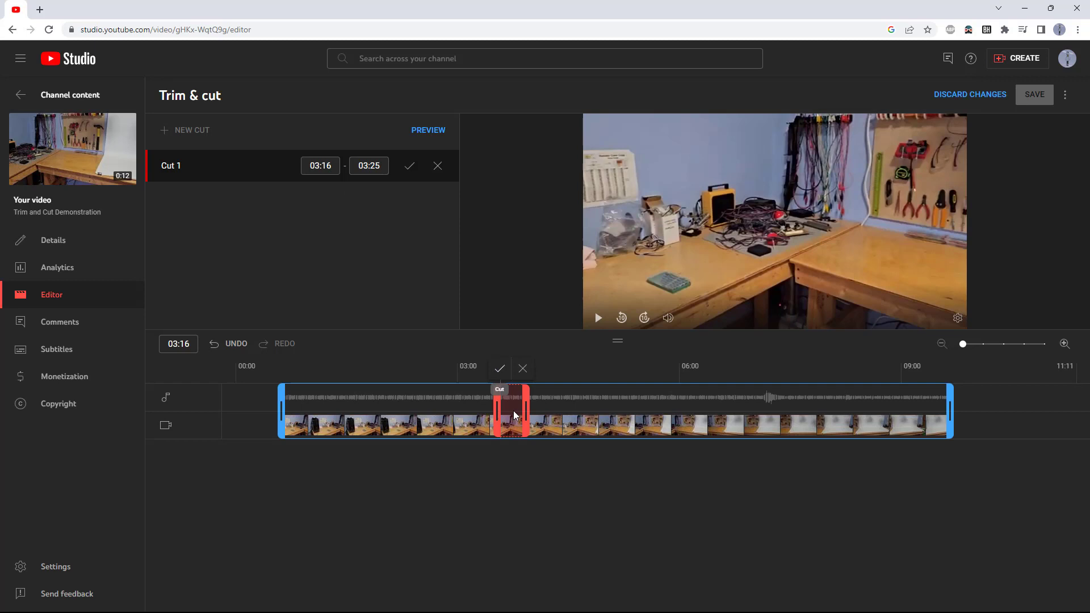
left_click_drag(526, 408, 576, 408)
left_click_drag(495, 409, 547, 409)
left_click(544, 371)
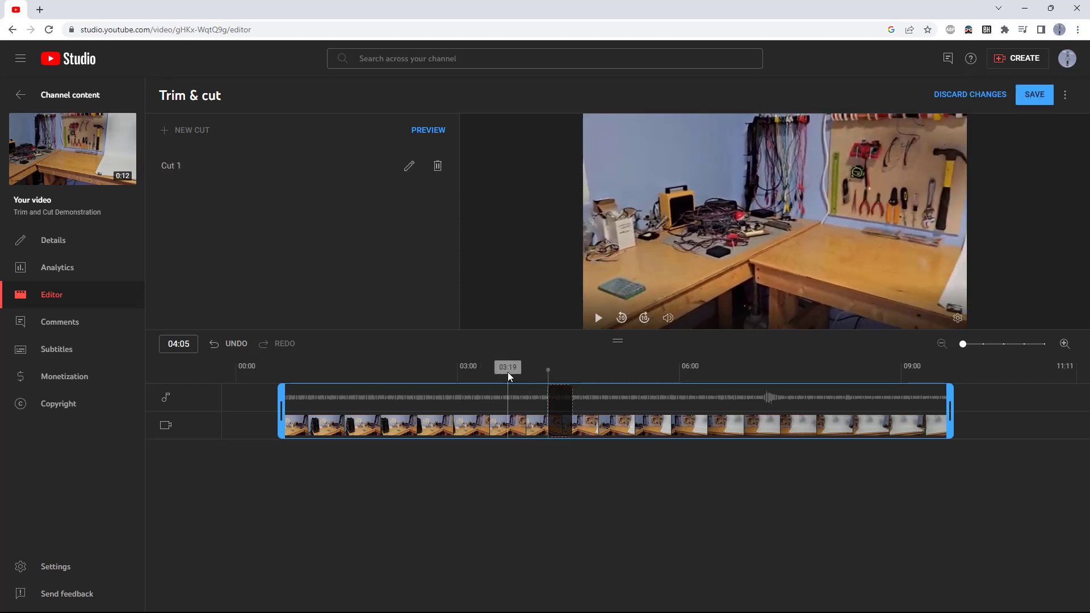
mouse_move(569, 409)
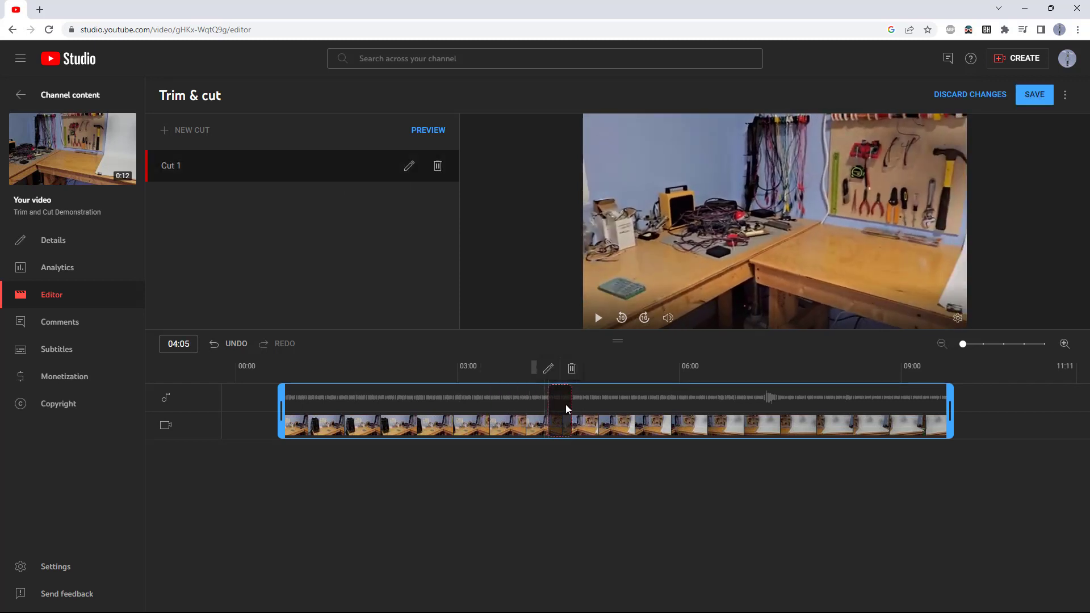
left_click(528, 375)
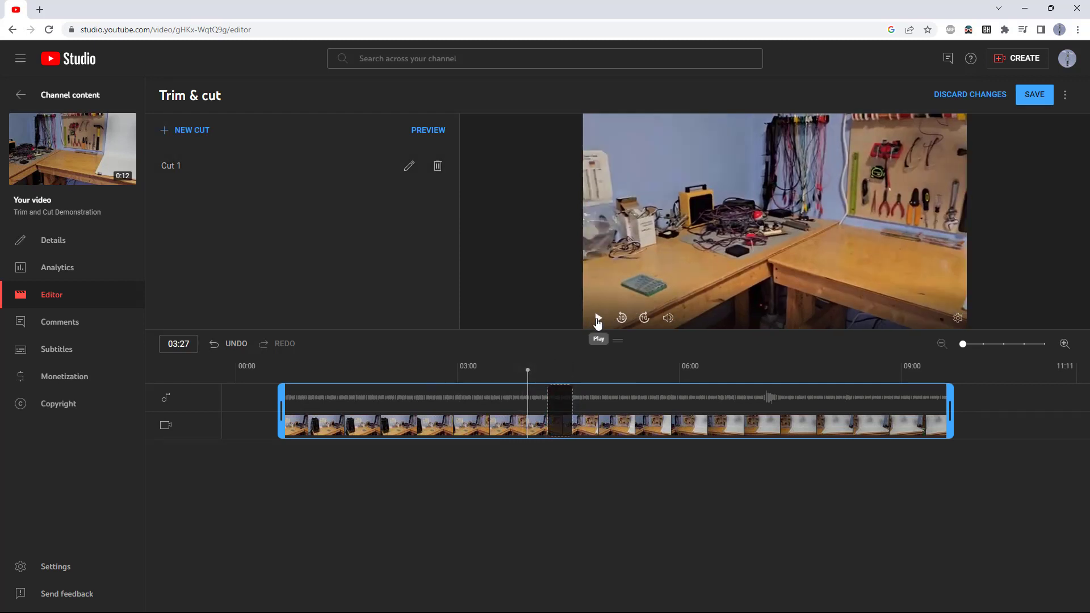
Preview playback across the cut, replaying from 02:17.
left_click(597, 320)
left_click(598, 319)
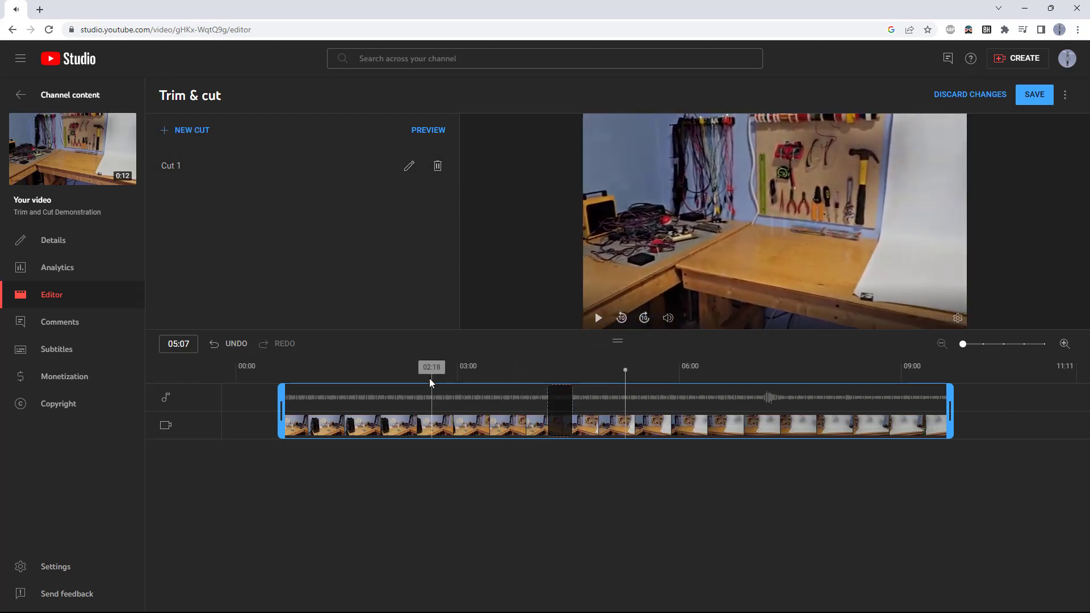
left_click(429, 378)
mouse_move(560, 402)
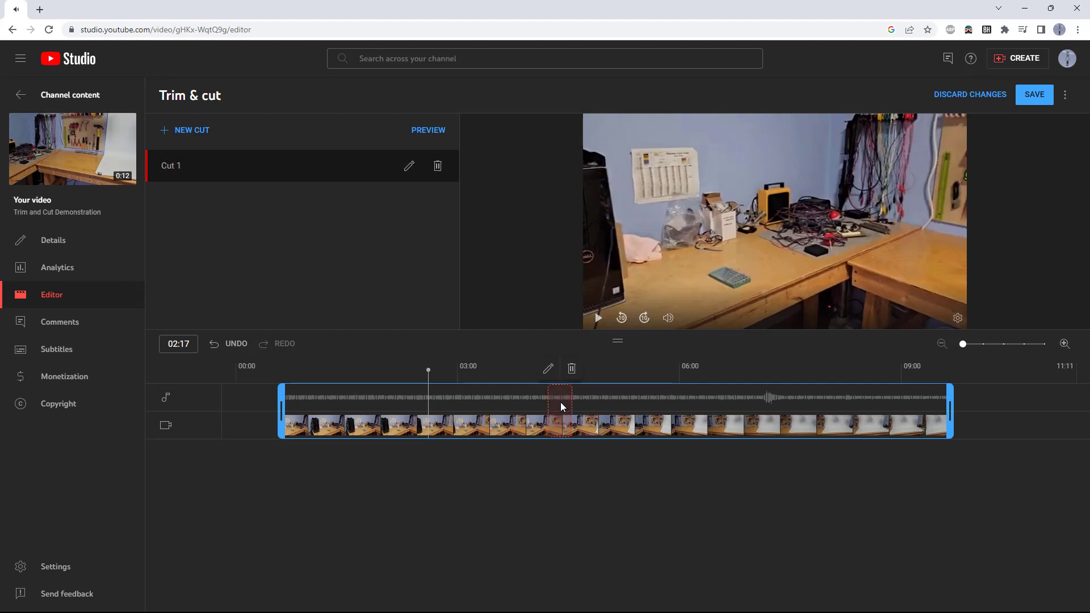
left_click(597, 323)
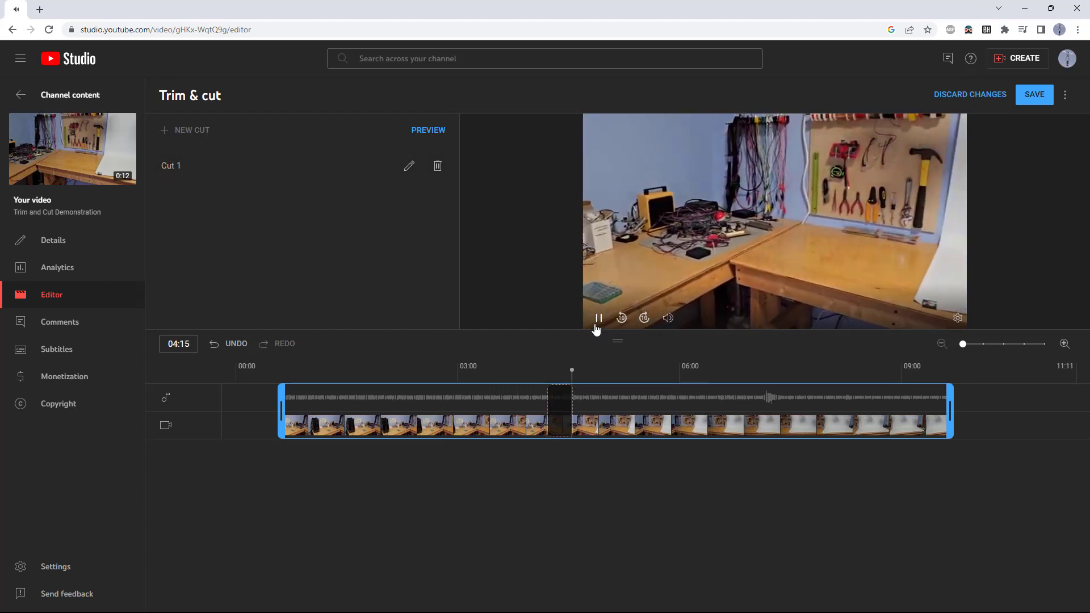
mouse_move(557, 397)
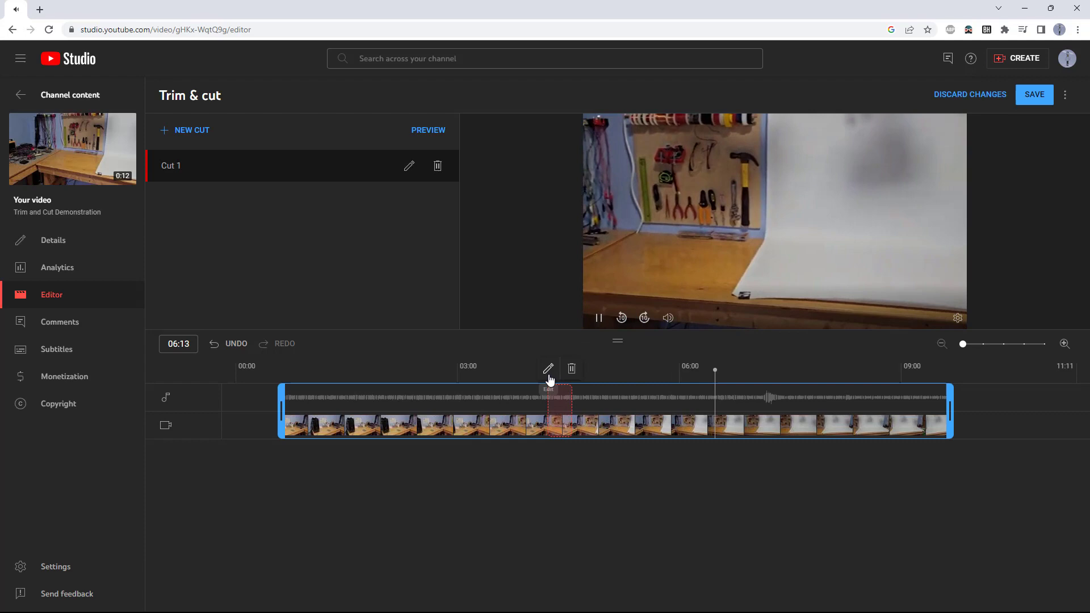
left_click(599, 318)
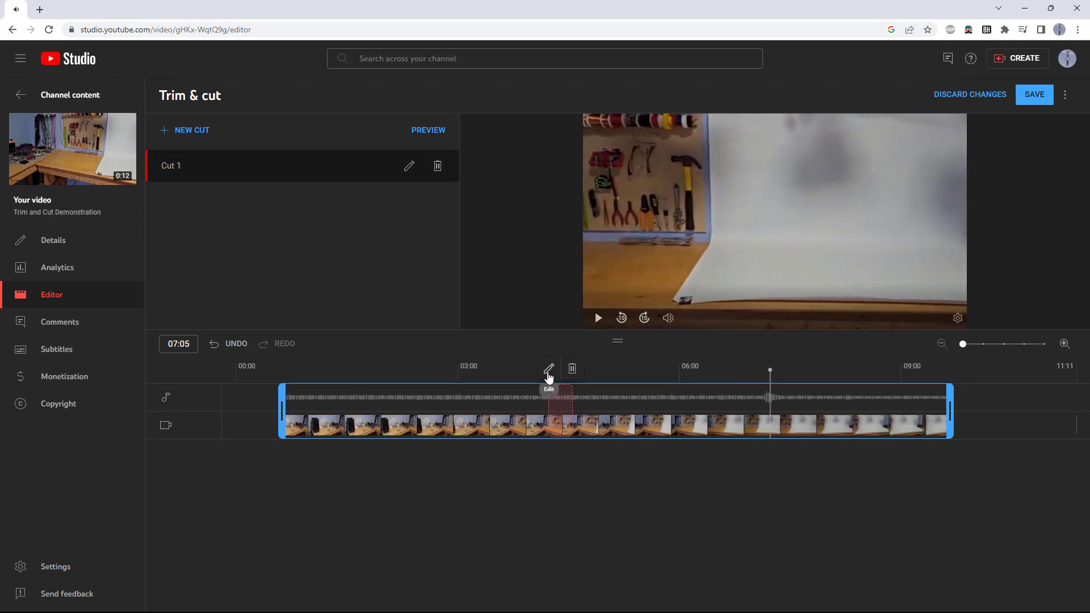
Extend Cut 1's end to about 06:09, confirm it, and replay from 02:17.
left_click(548, 369)
left_click_drag(574, 403, 707, 410)
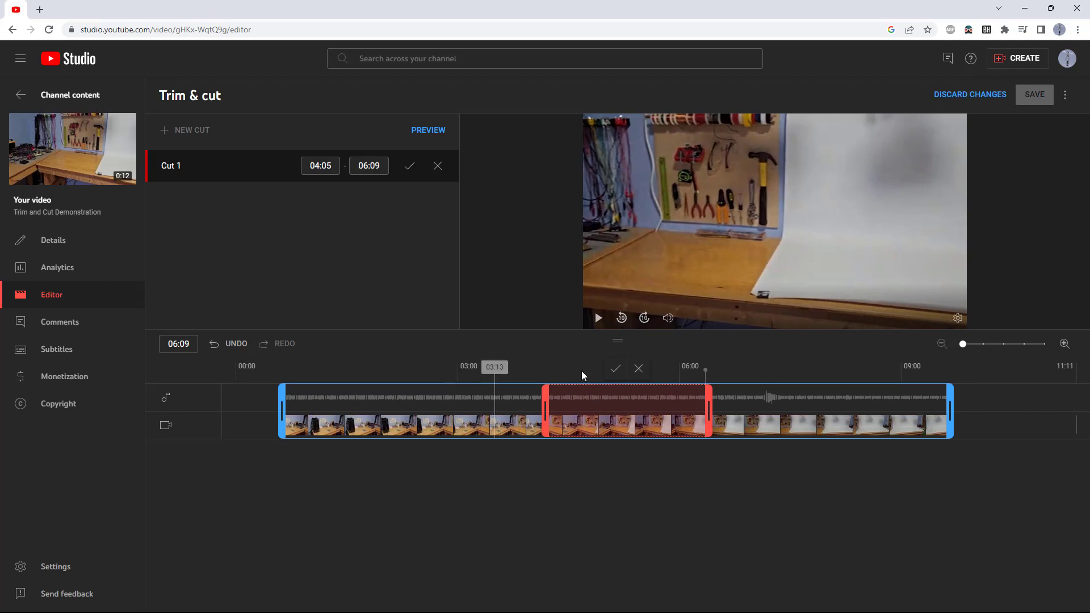
left_click(615, 369)
left_click(432, 379)
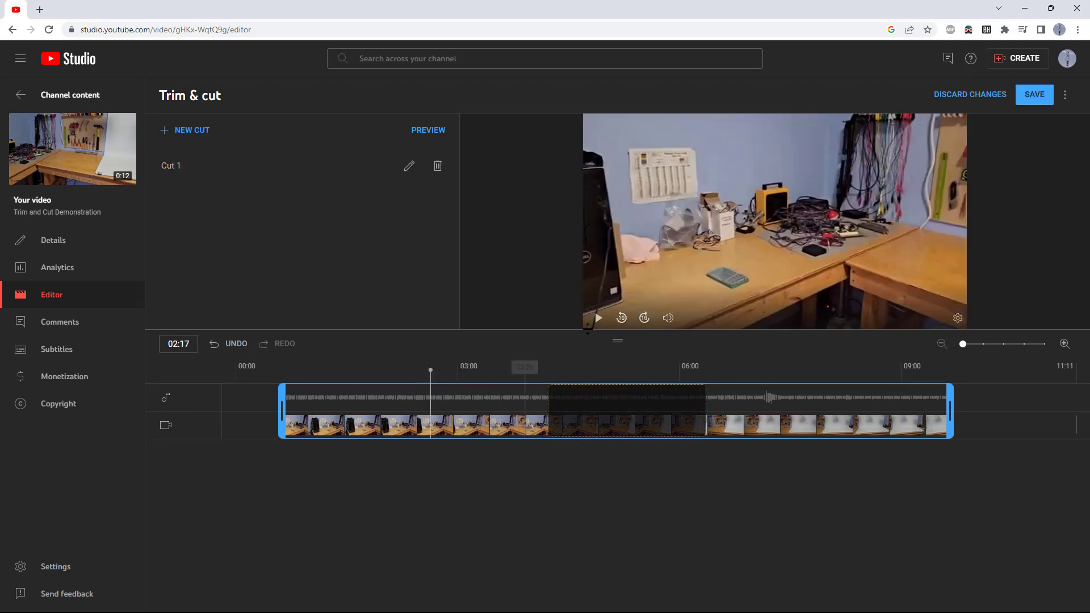
left_click(598, 318)
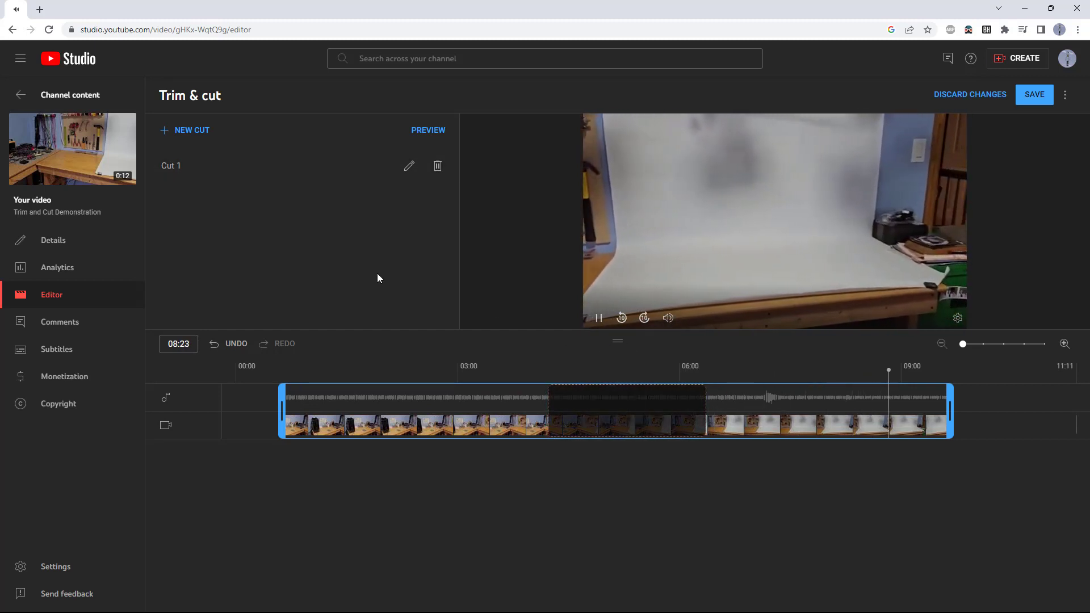
left_click(184, 136)
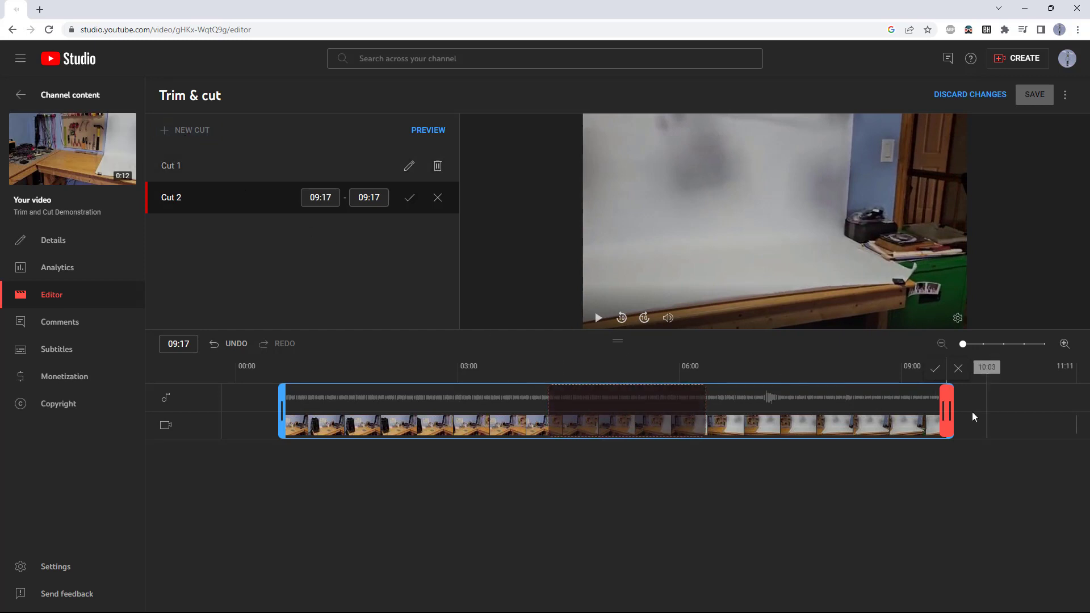
left_click_drag(946, 412, 831, 412)
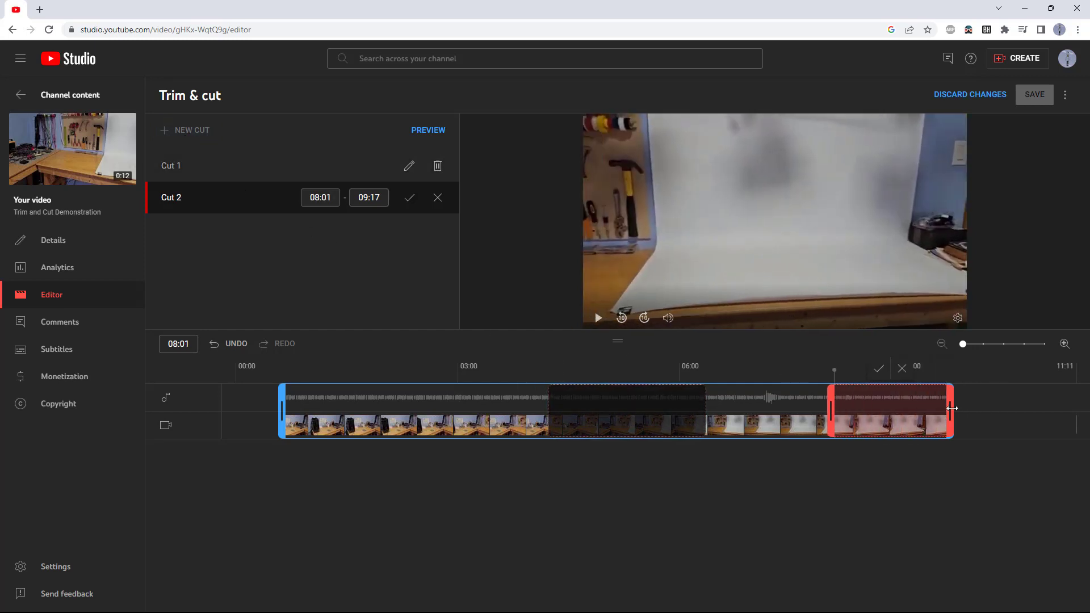
left_click_drag(951, 408, 872, 409)
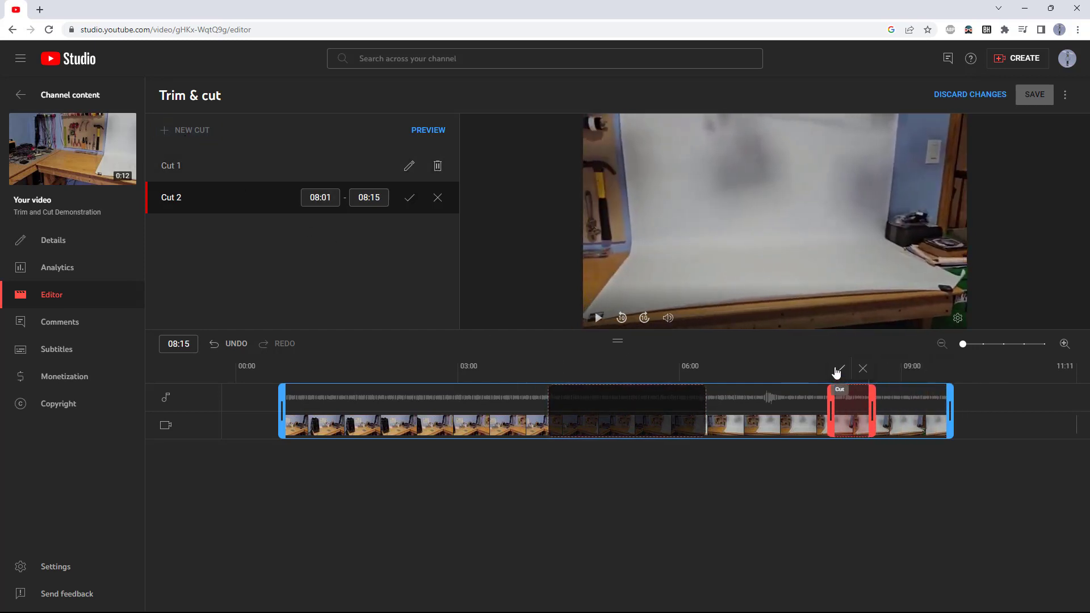
left_click(839, 369)
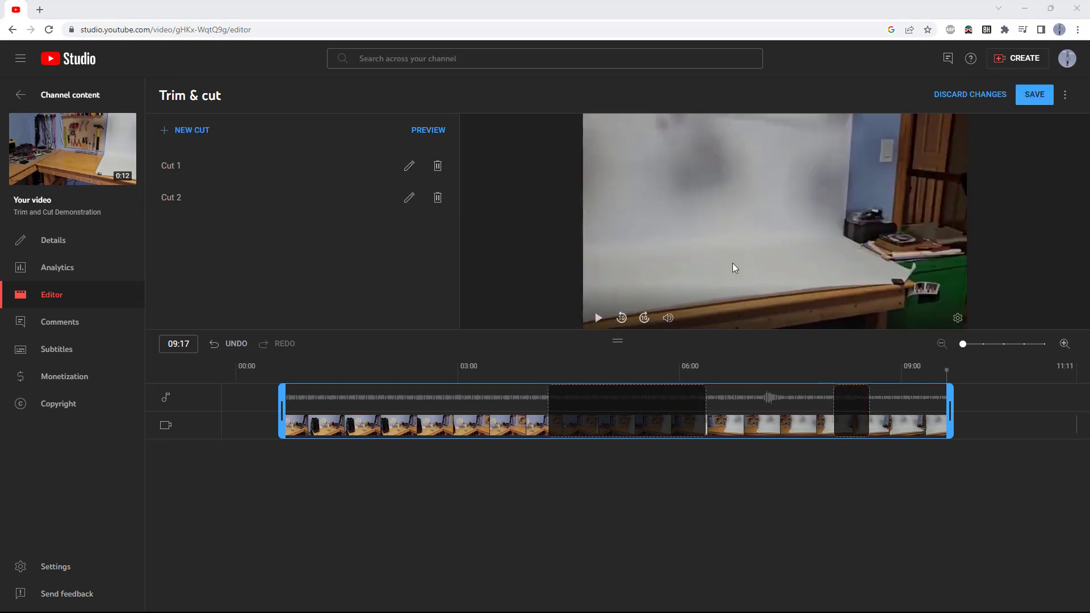
mouse_move(655, 394)
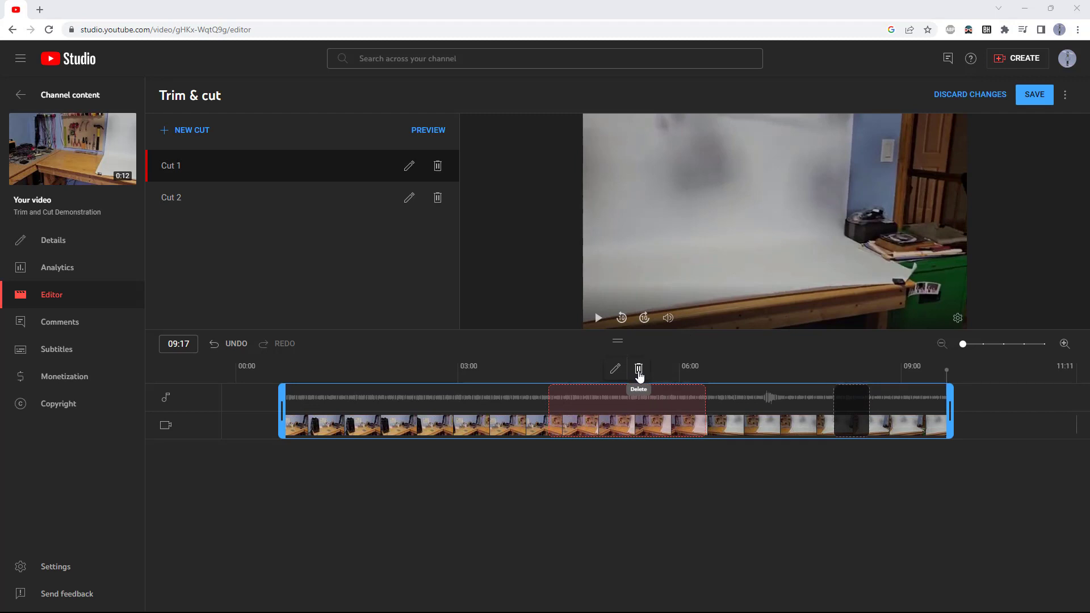
mouse_move(849, 403)
left_click(863, 370)
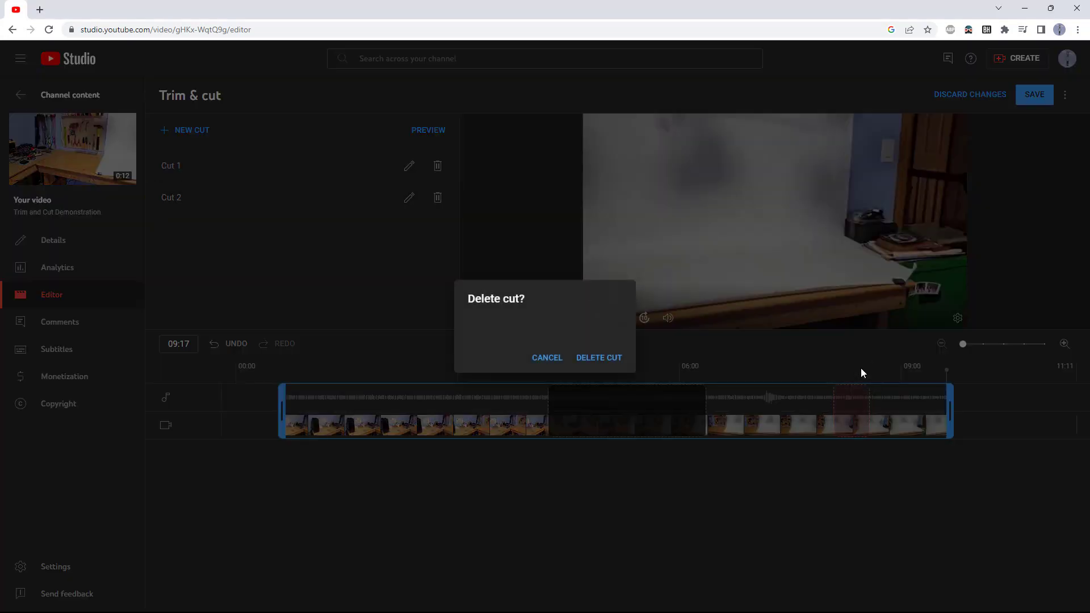
left_click(599, 359)
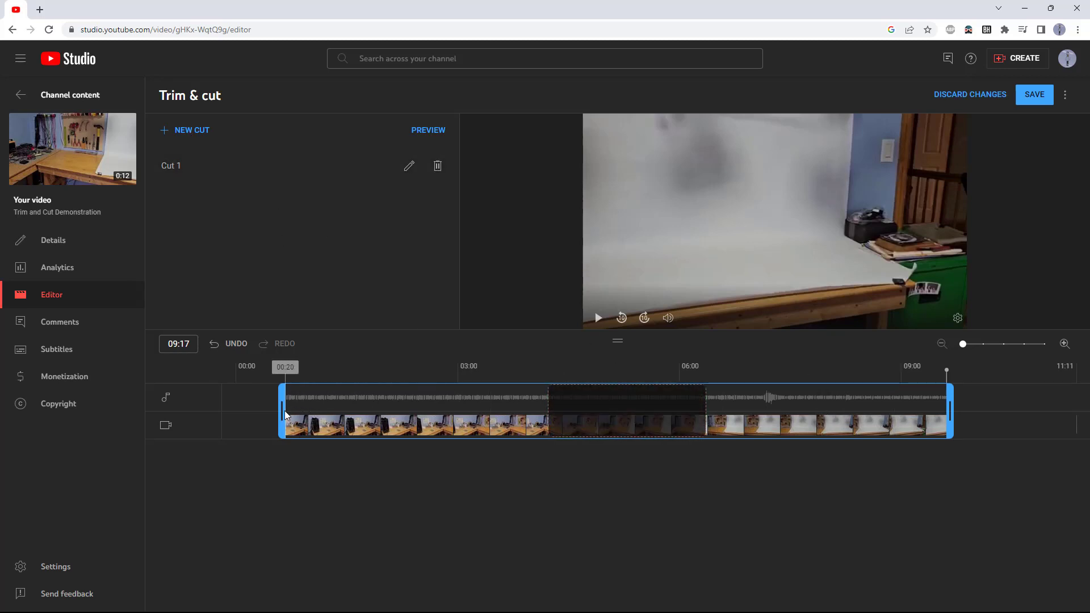
Move the start trim to 00:29, save and confirm the edits, and return to Channel content.
left_click_drag(281, 411, 305, 411)
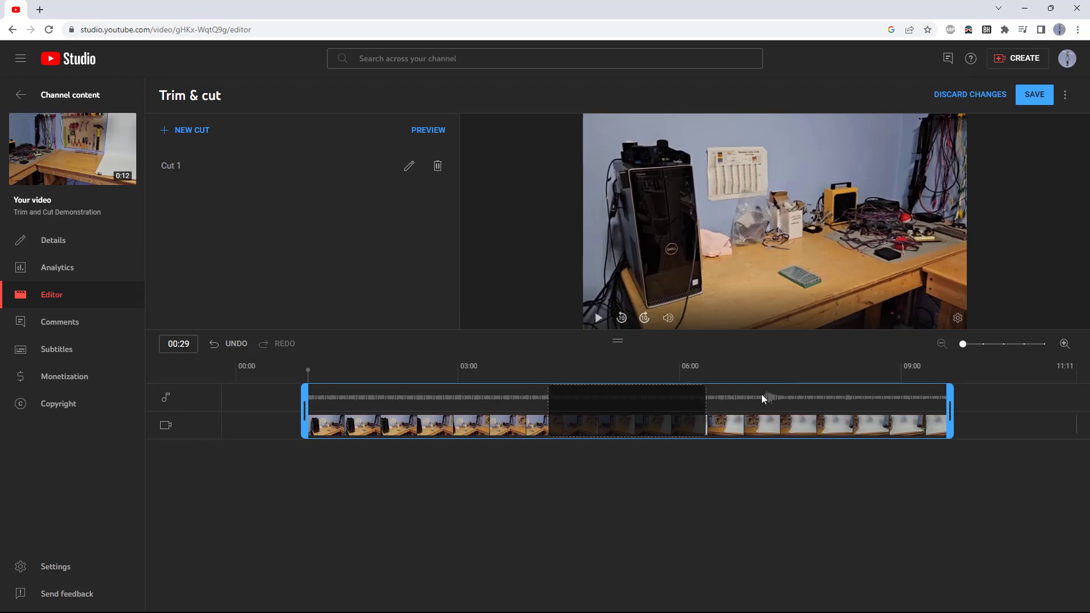
left_click(1031, 104)
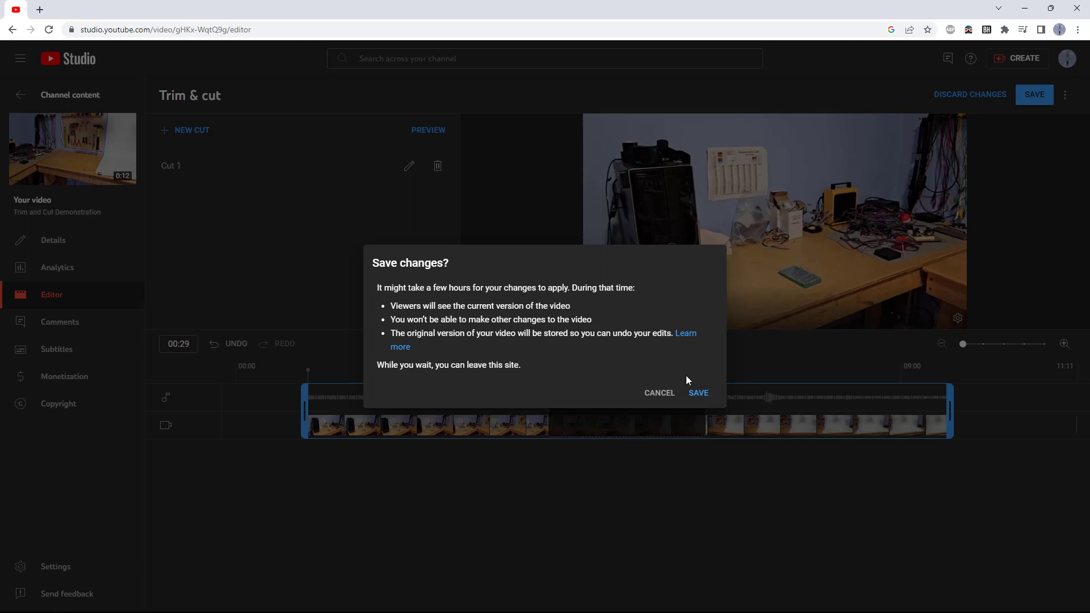
left_click(697, 394)
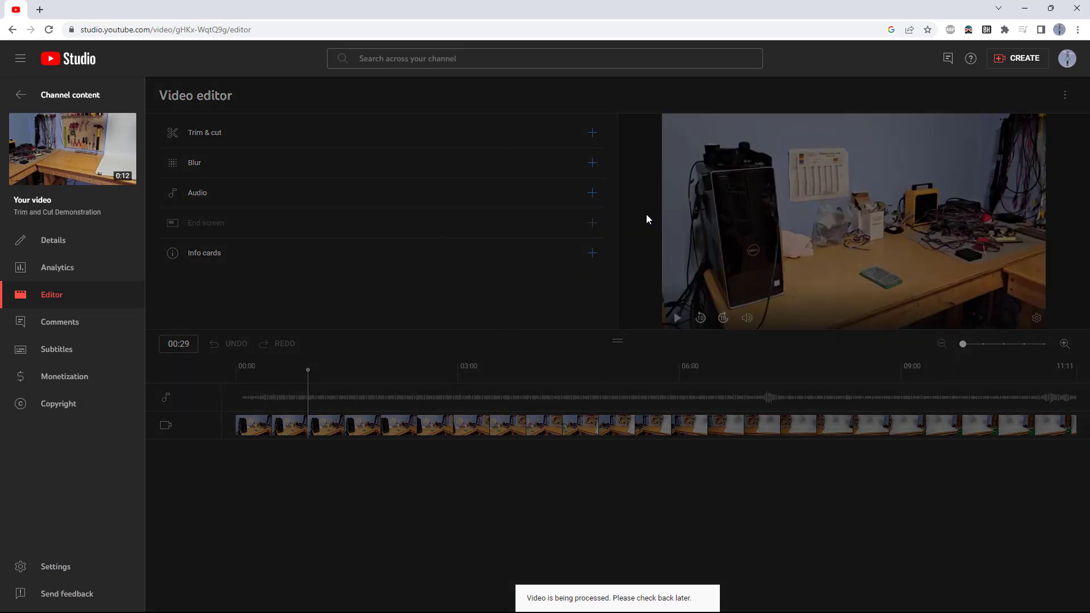
left_click(24, 95)
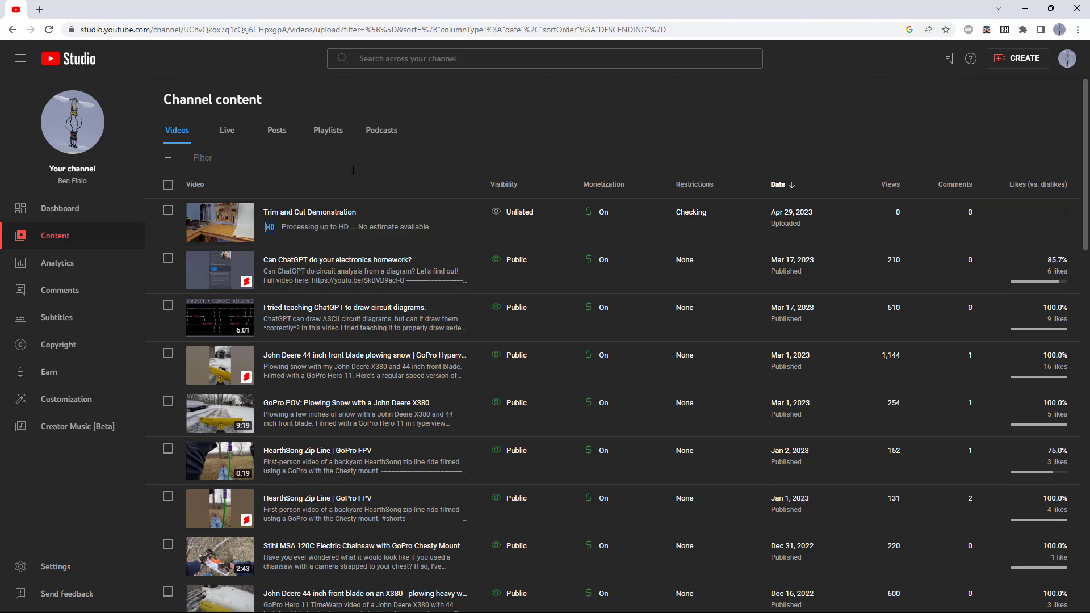
Open the Unlisted visibility dropdown on the Trim and Cut Demonstration row.
left_click(533, 213)
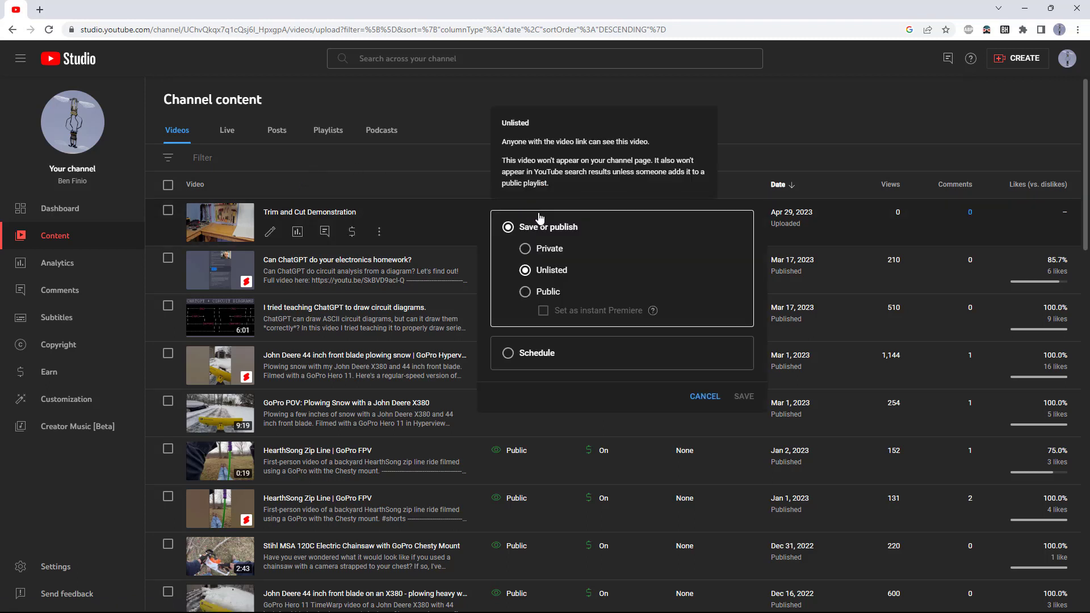